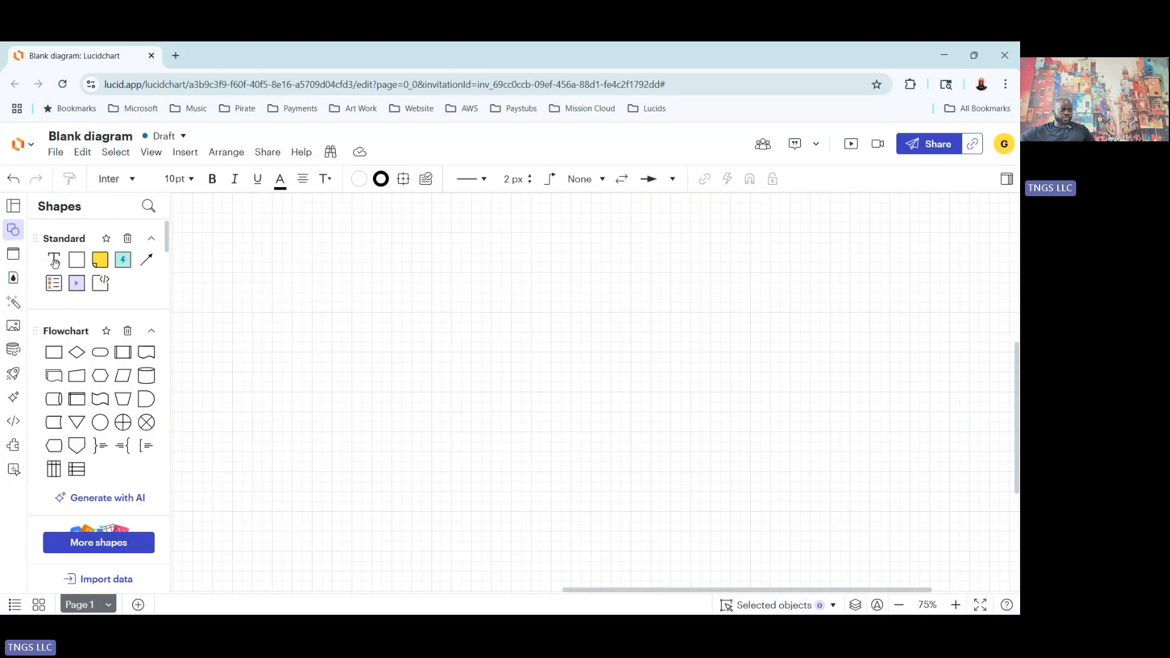
# - Place a flowchart Process rectangle on the canvas and enlarge it into a wide, unlabelled outer frame
pyautogui.moveTo(104, 417)
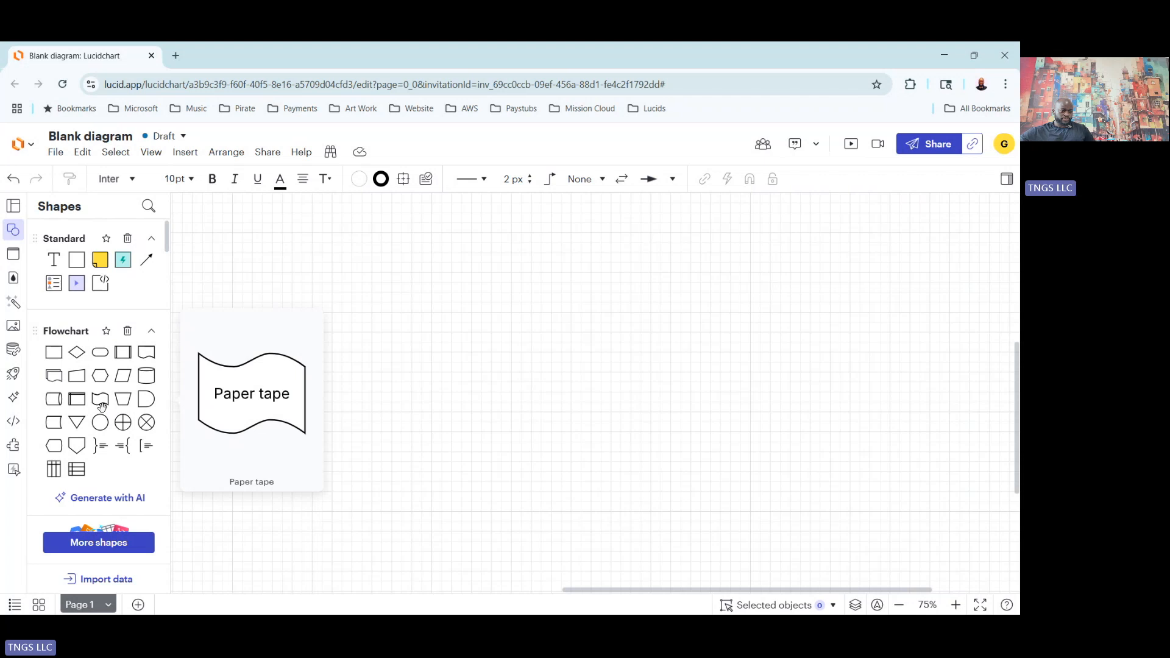
pyautogui.moveTo(116, 379)
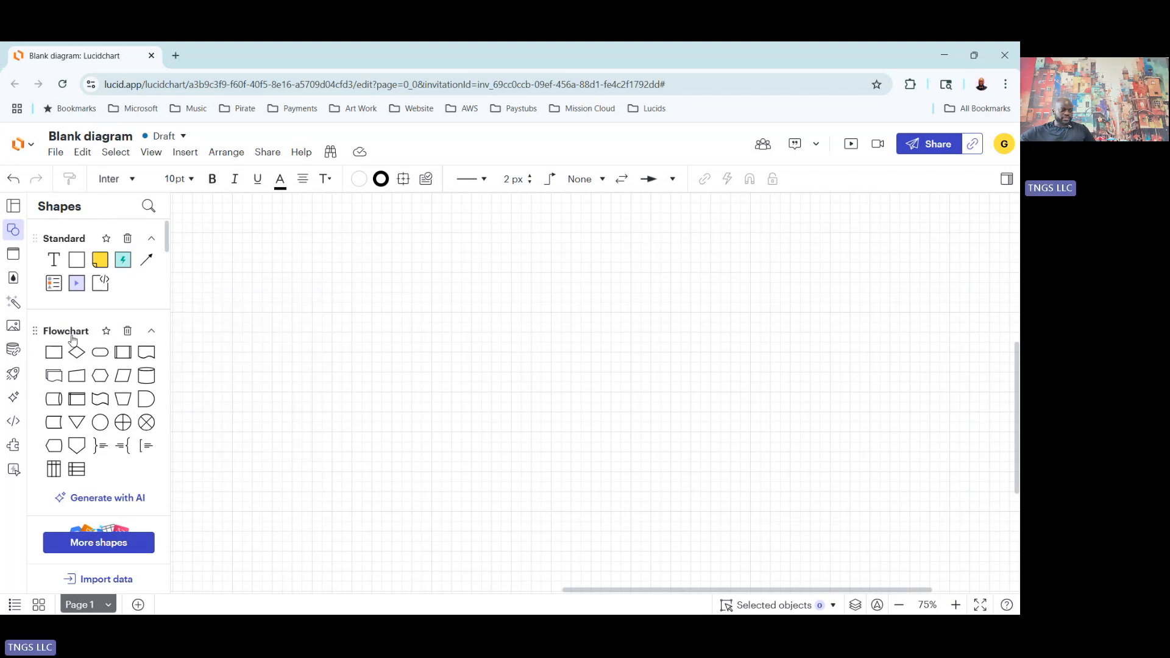
pyautogui.moveTo(53, 355)
pyautogui.moveTo(52, 355); pyautogui.dragTo(388, 313)
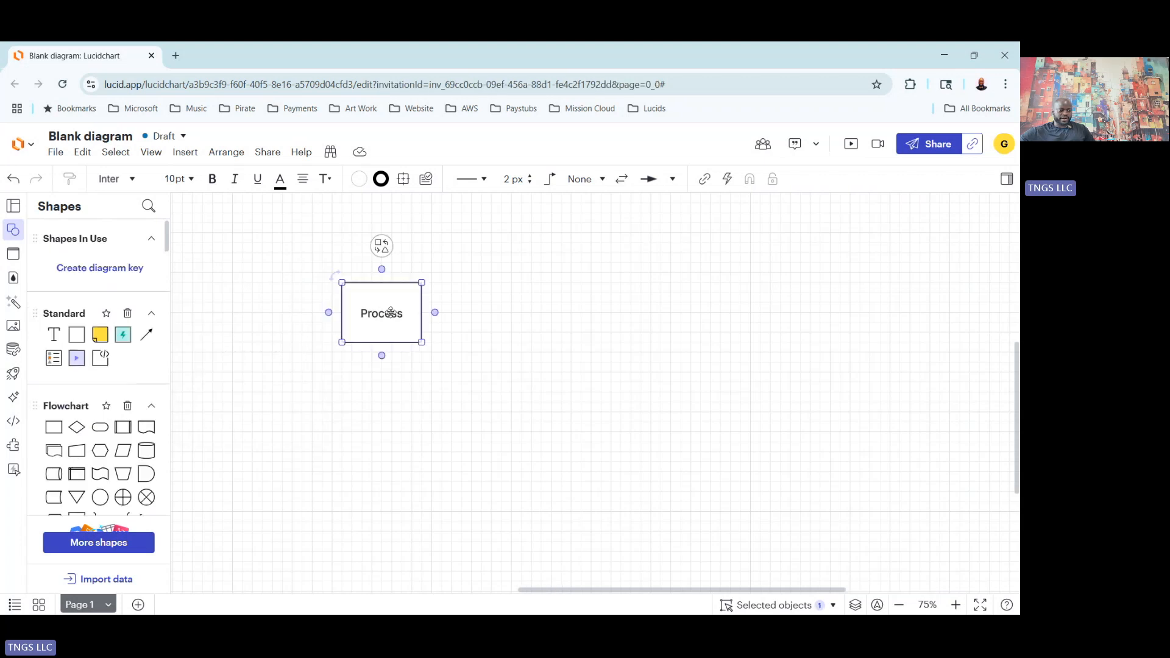
pyautogui.moveTo(243, 252); pyautogui.dragTo(232, 253)
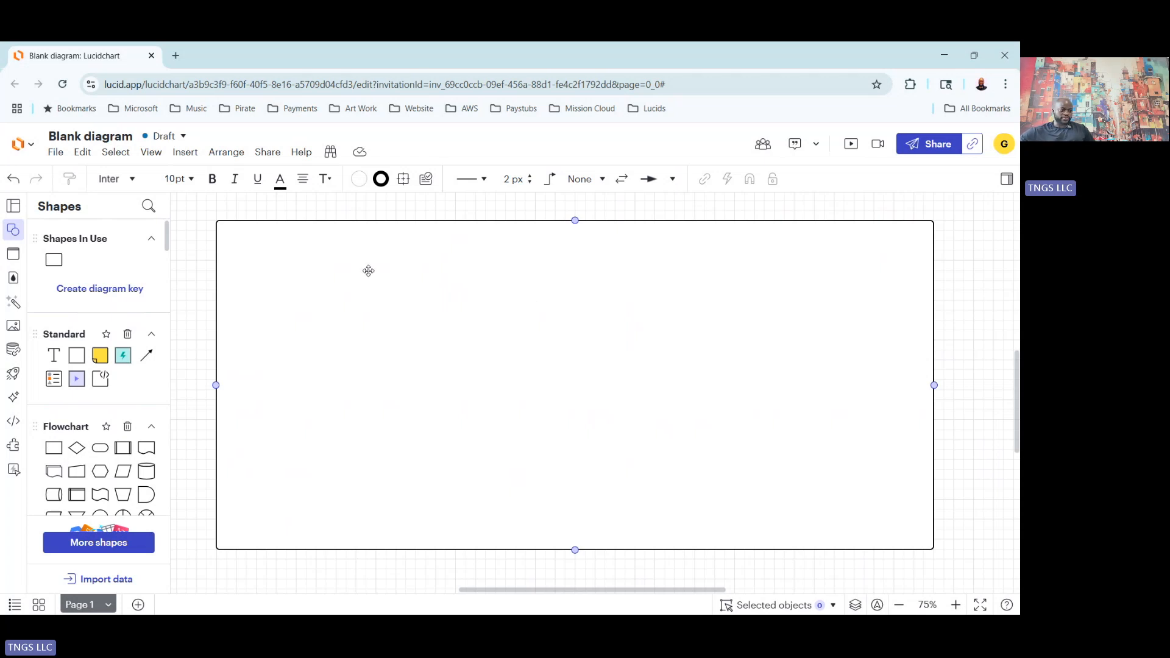
# - Fully lock the large outer rectangle
pyautogui.rightClick(405, 278)
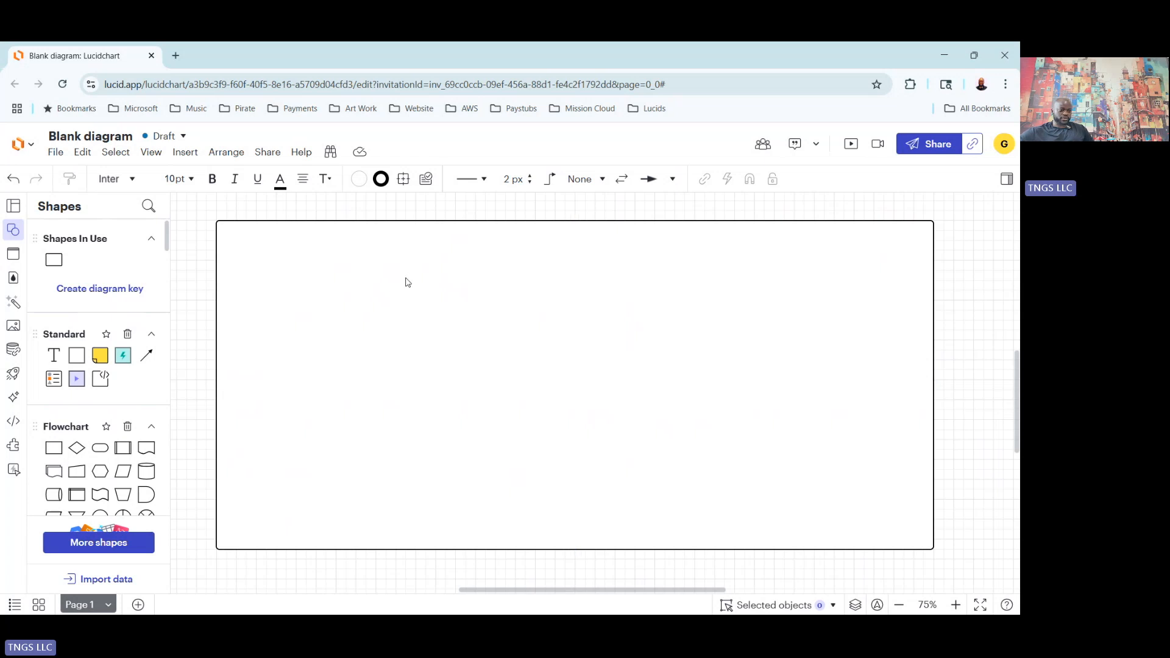
pyautogui.moveTo(523, 274)
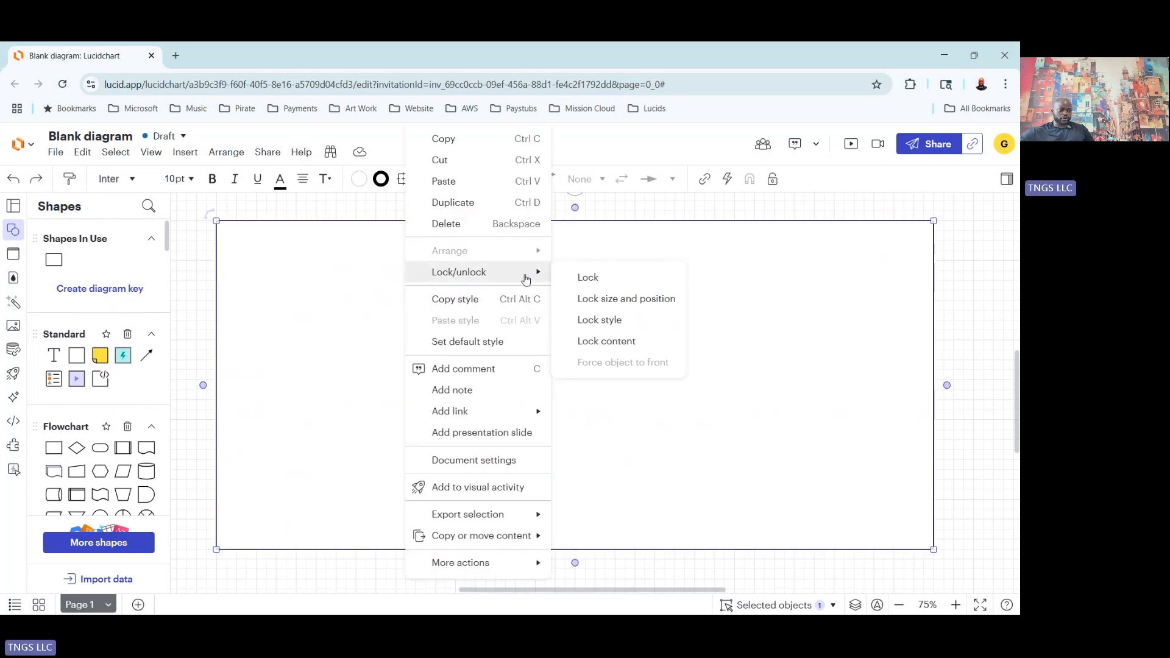
pyautogui.click(588, 274)
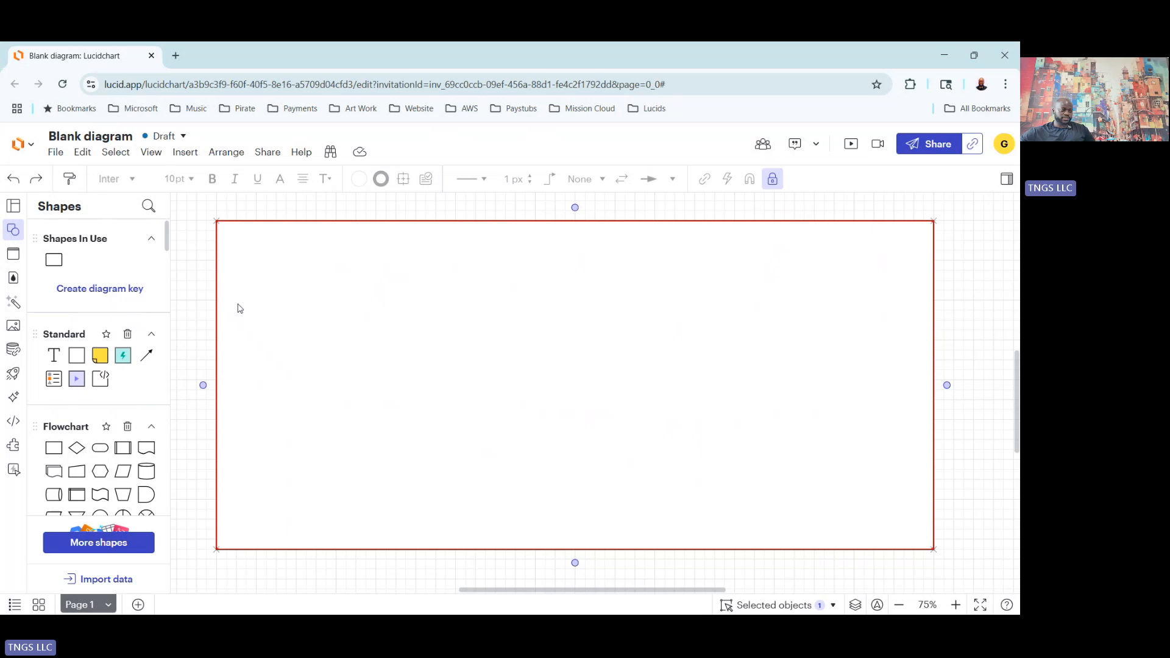
# - Add the Amazon Cloud group shape with the AWS logo so it overlaps the outer frame's left edge
pyautogui.scroll(-1, 108, 370)
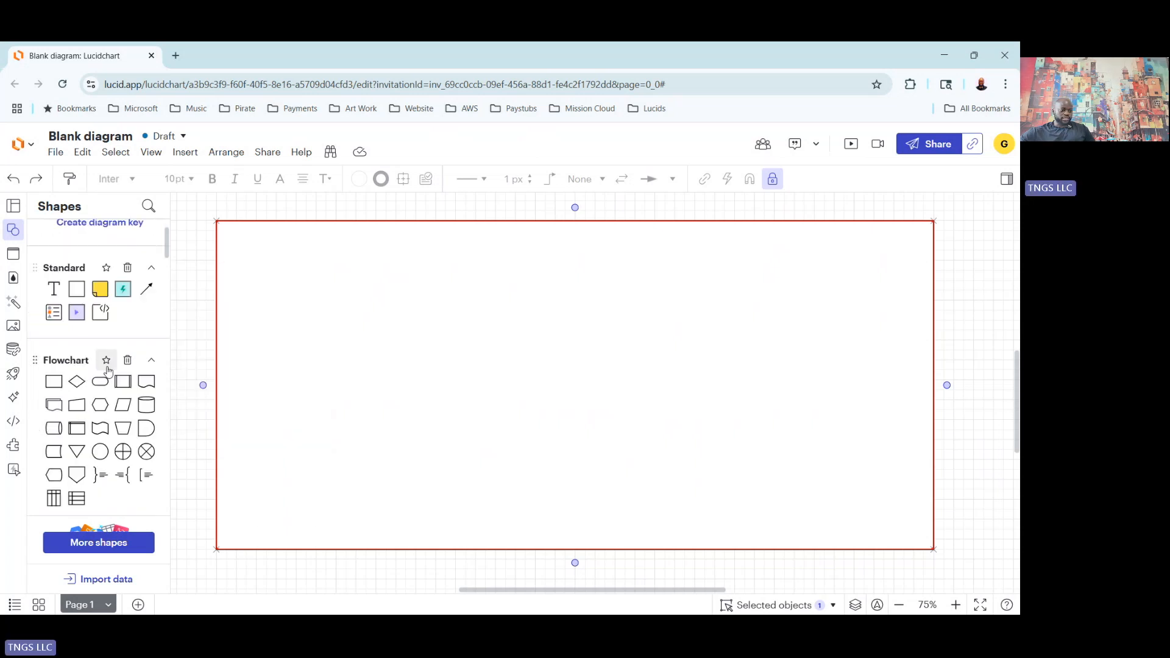
pyautogui.scroll(-3, 108, 370)
pyautogui.scroll(-3, 116, 372)
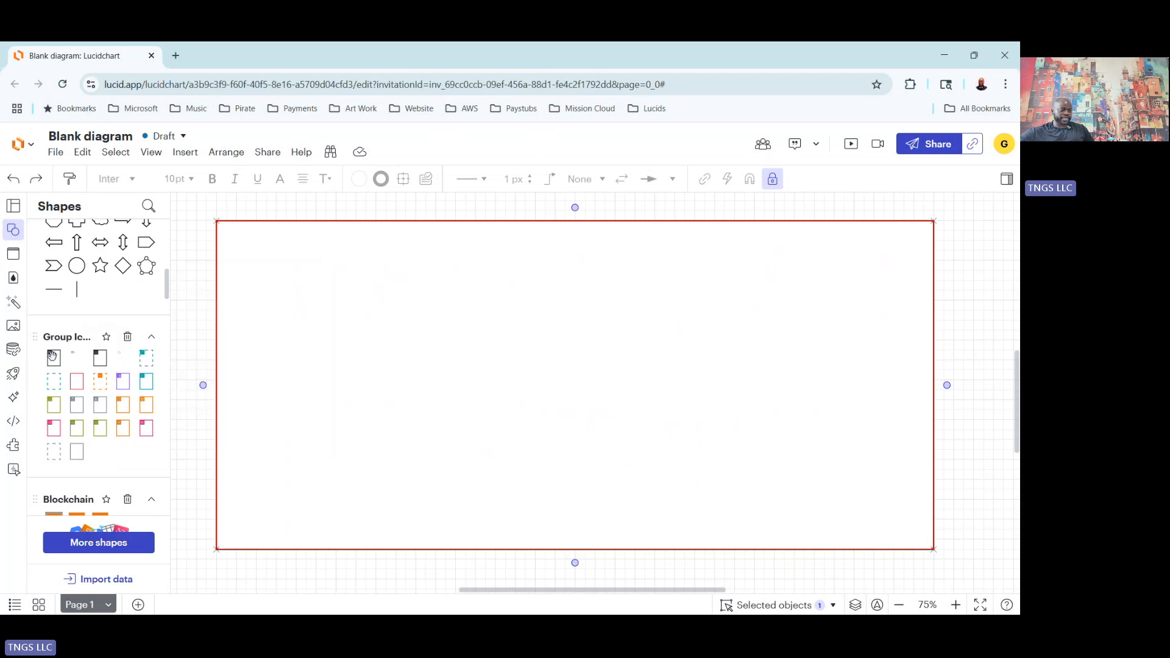
pyautogui.moveTo(54, 356)
pyautogui.moveTo(52, 356); pyautogui.dragTo(227, 335)
pyautogui.click(206, 462)
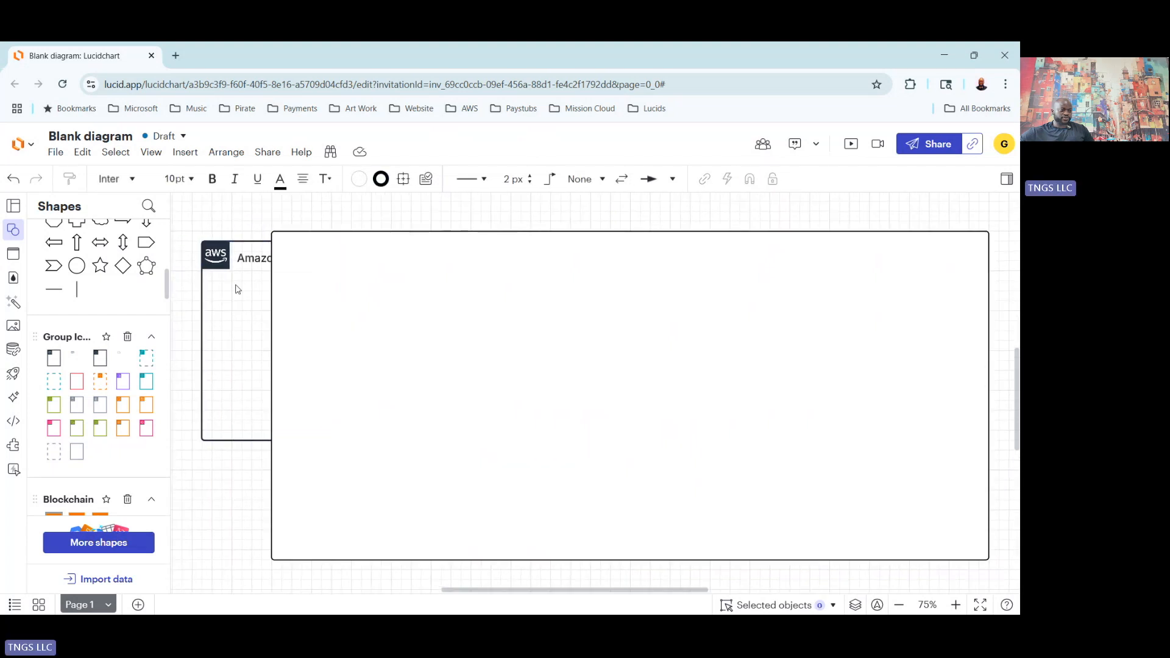
# - Bring the Amazon Cloud group to the front of the outer frame
pyautogui.rightClick(220, 261)
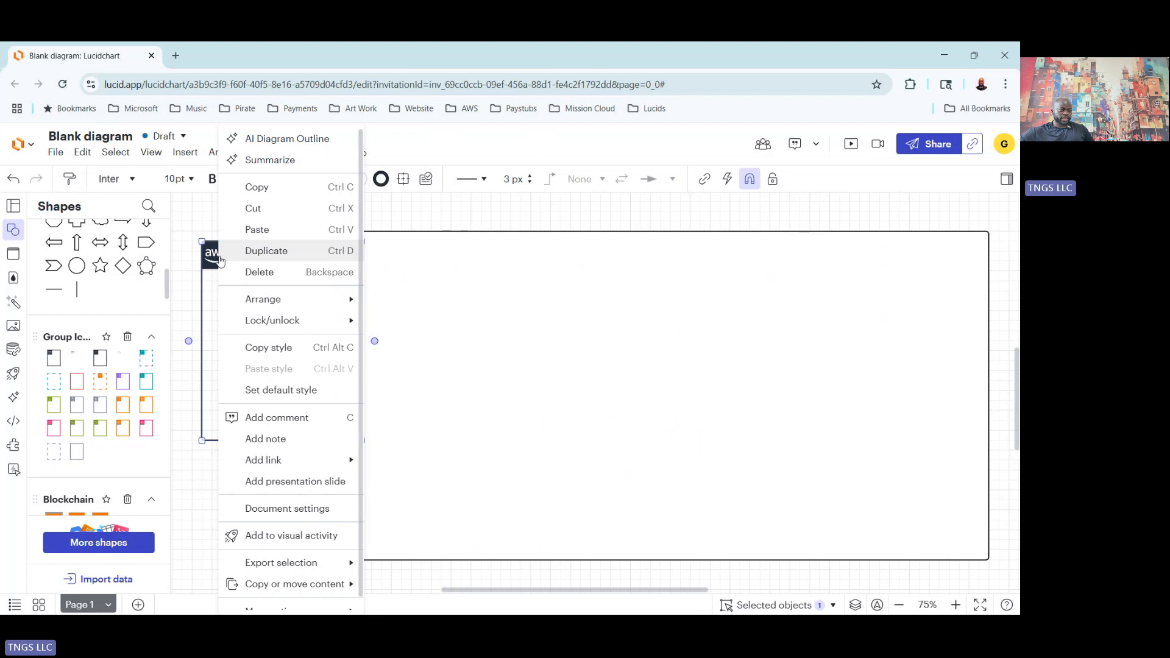
pyautogui.moveTo(311, 300)
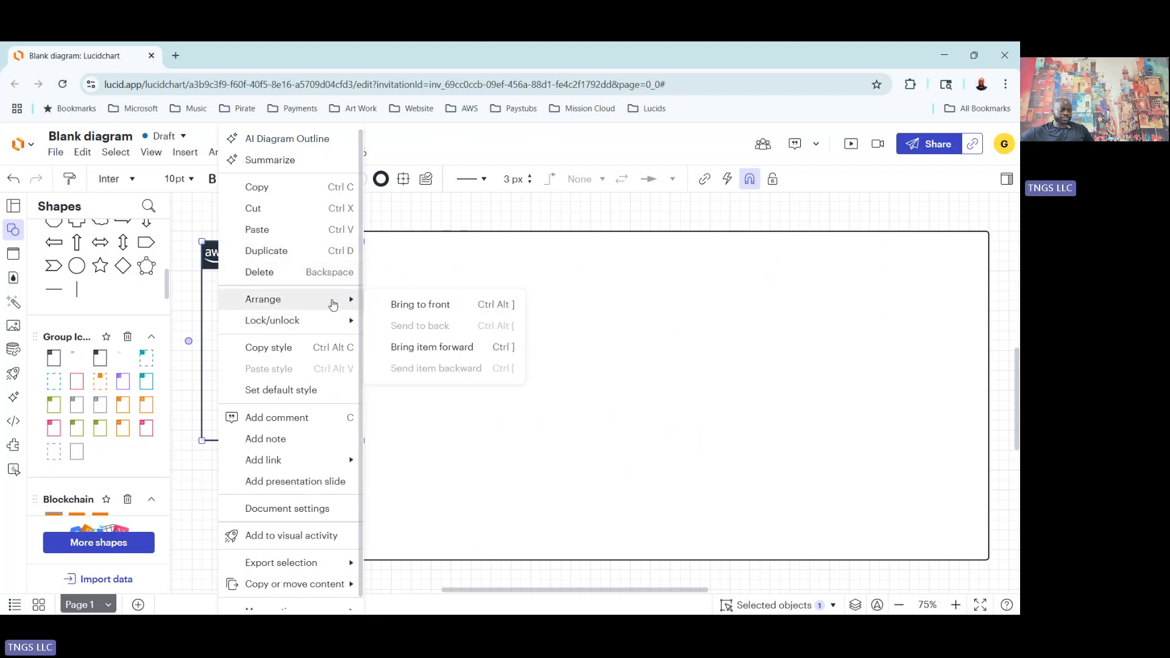
pyautogui.click(421, 304)
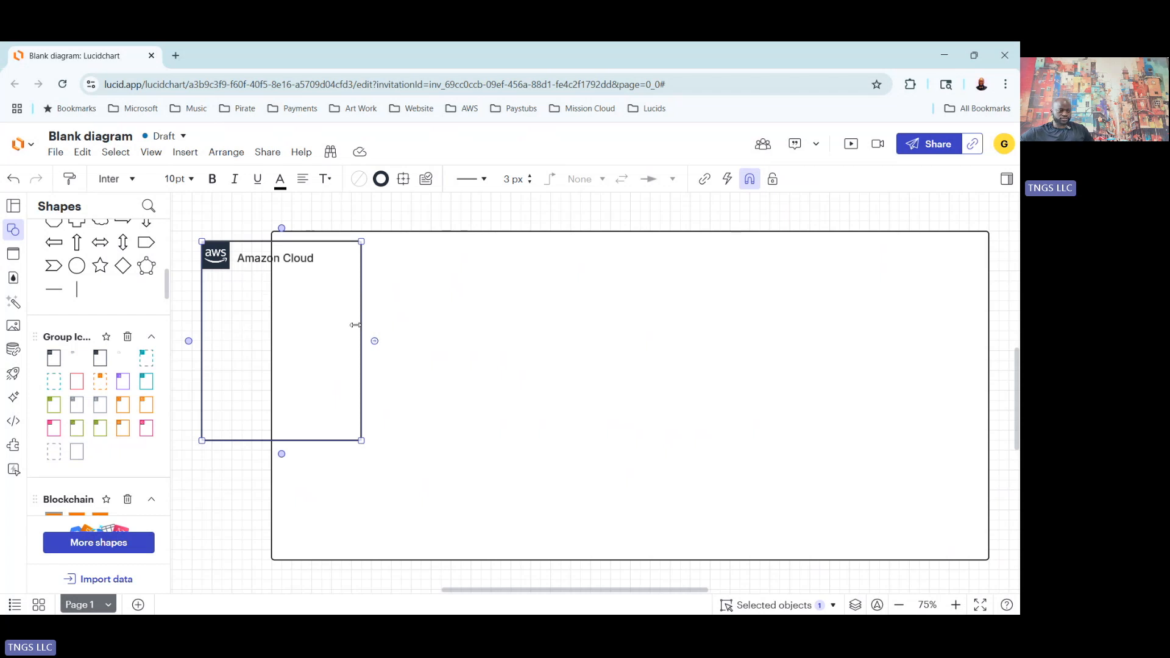
pyautogui.rightClick(243, 263)
pyautogui.moveTo(334, 318)
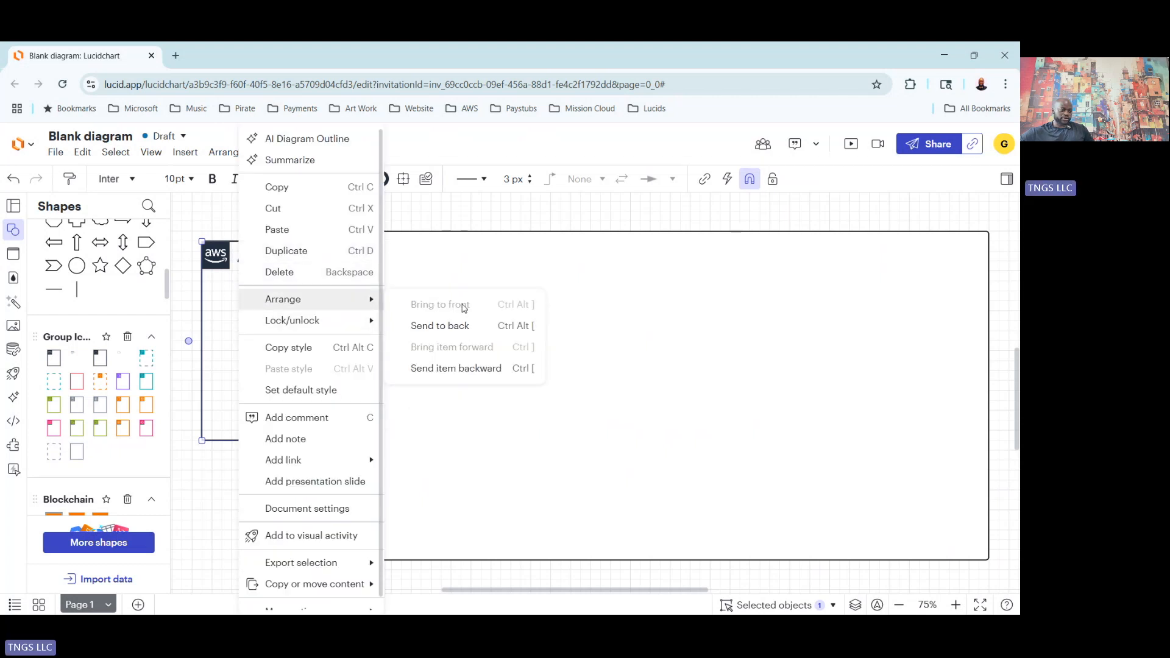
pyautogui.click(229, 245)
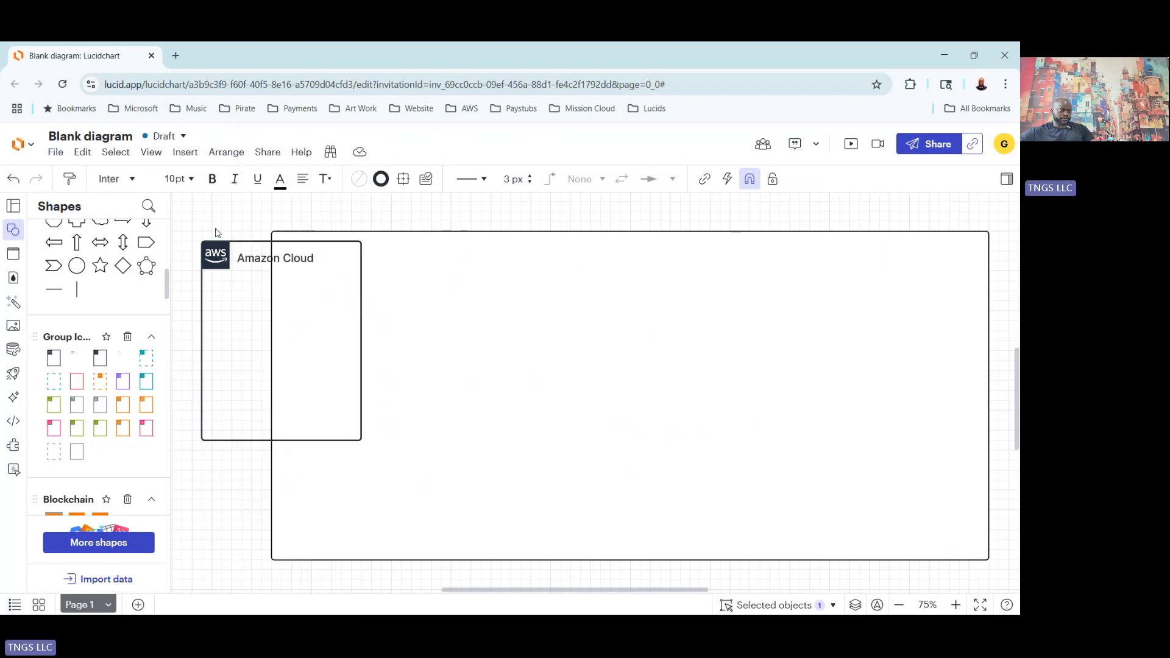
# - Move the Amazon Cloud group inside the outer frame and resize it to nearly fill the frame
pyautogui.moveTo(217, 262); pyautogui.dragTo(370, 270)
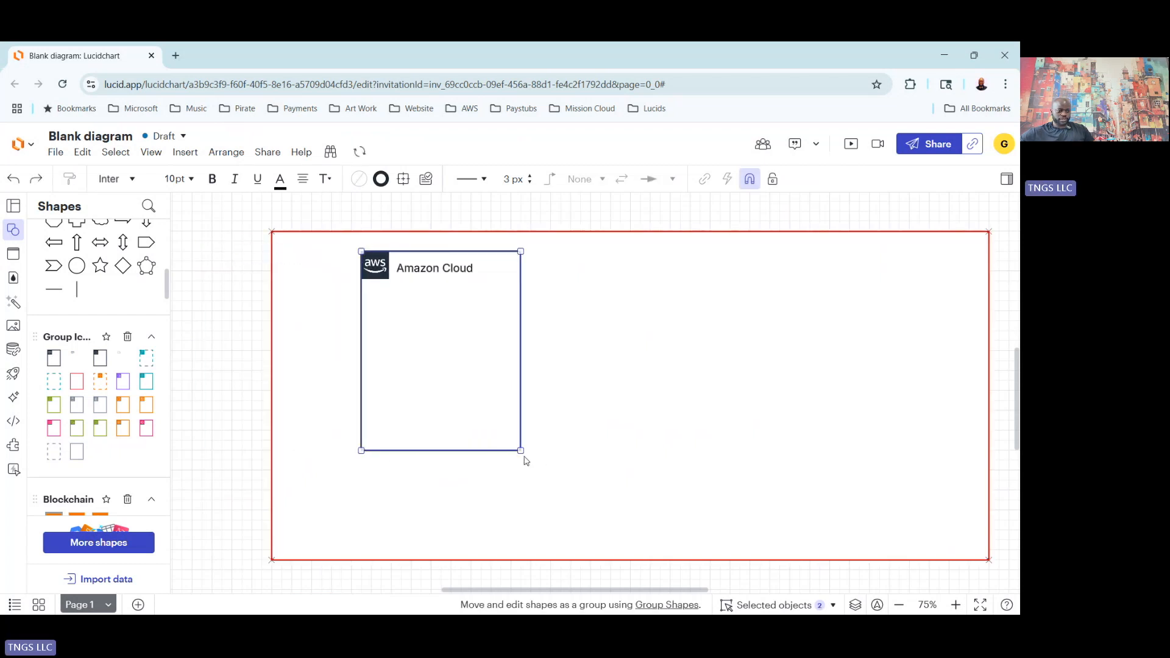
pyautogui.moveTo(521, 449); pyautogui.dragTo(958, 535)
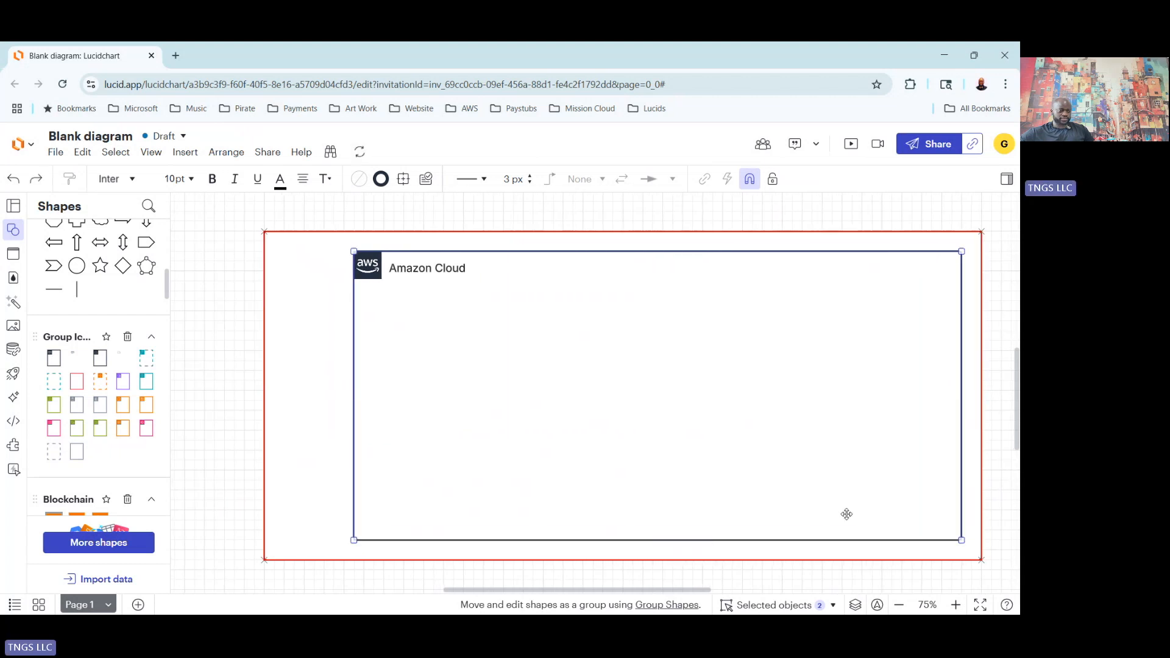
pyautogui.moveTo(356, 313); pyautogui.dragTo(295, 313)
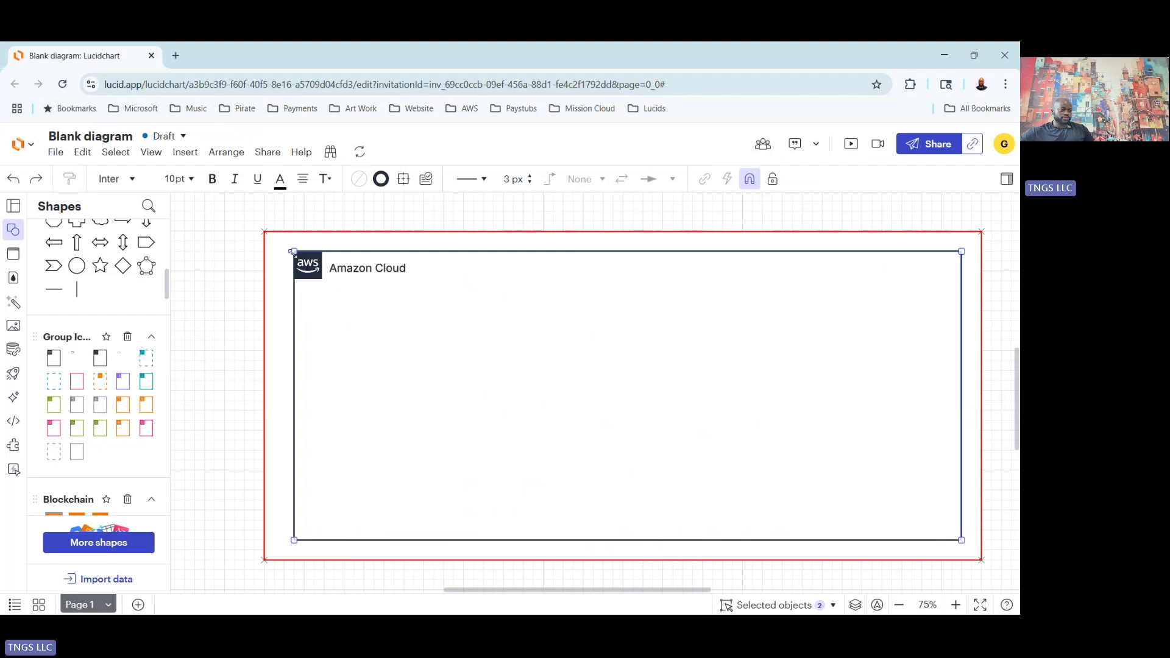
pyautogui.moveTo(294, 252); pyautogui.dragTo(290, 248)
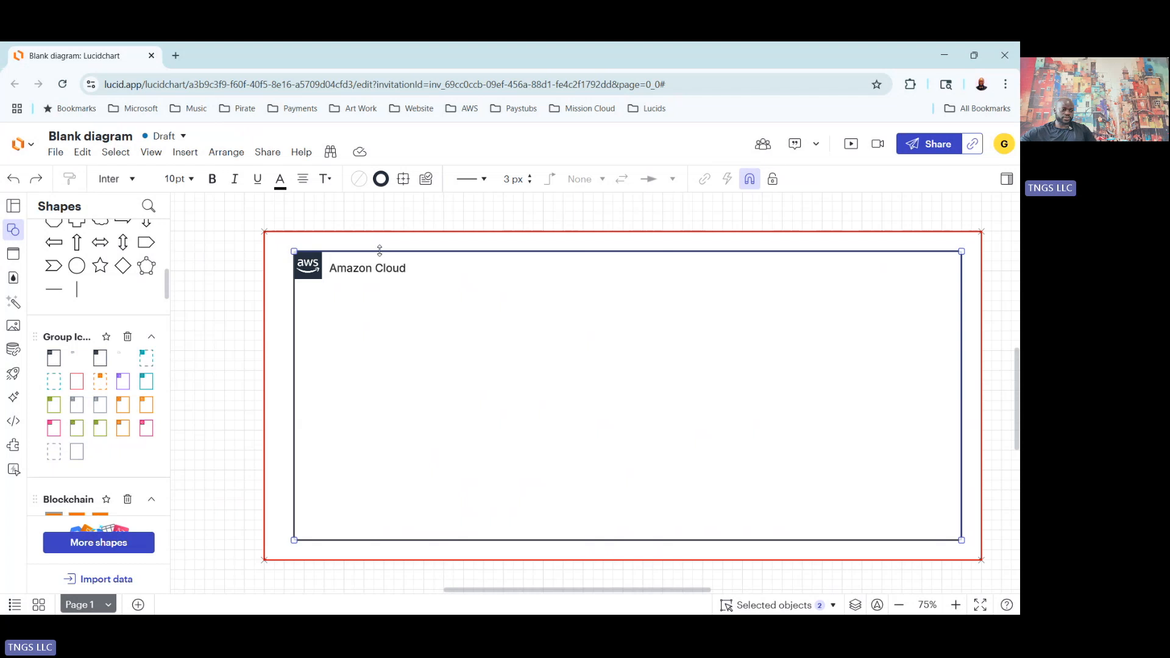
# - Rename the Amazon Cloud group as TNGS LLC
pyautogui.doubleClick(365, 271)
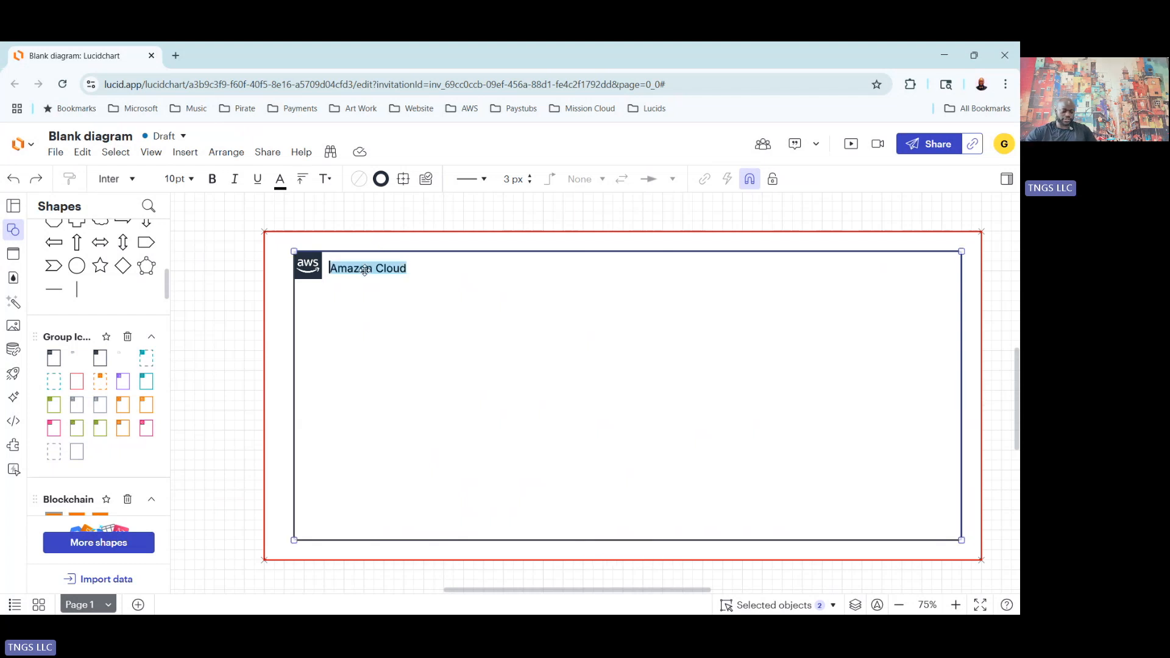
pyautogui.write('TNGS')
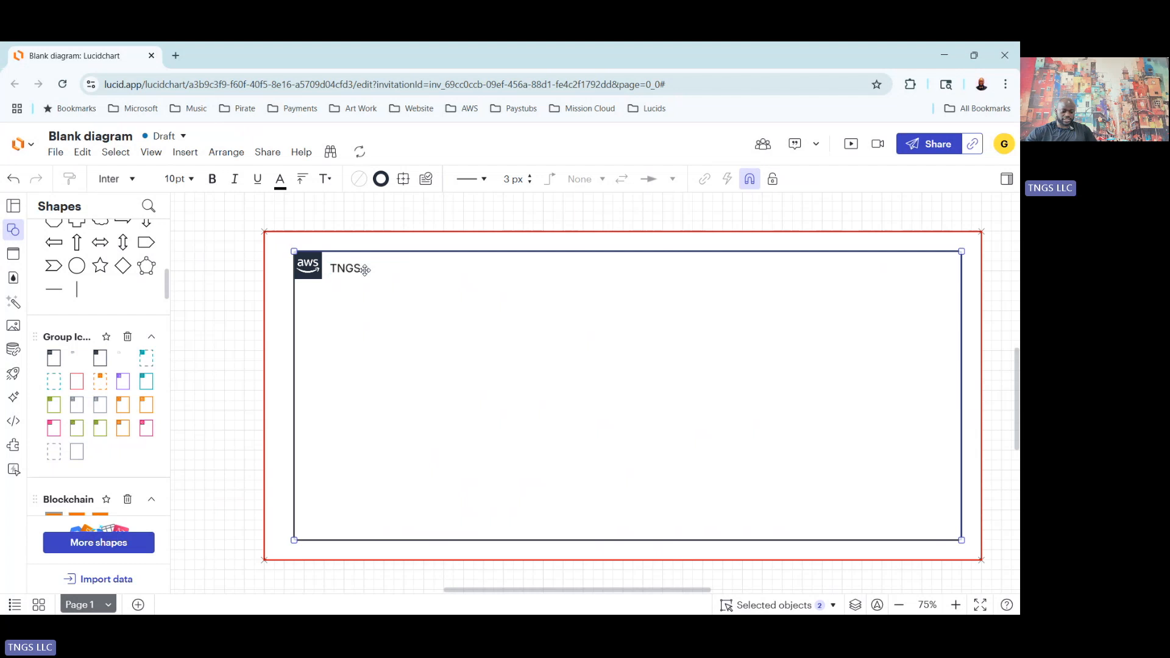
pyautogui.write(' LLC')
pyautogui.press('Return')
pyautogui.press('BackSpace')
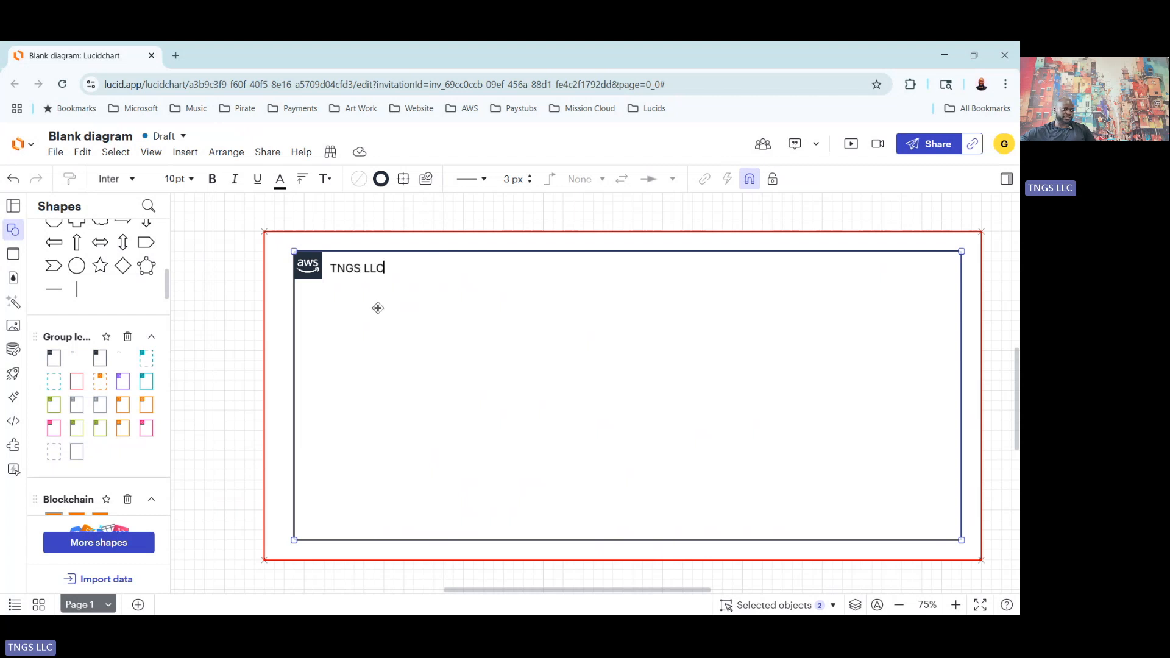
pyautogui.click(225, 291)
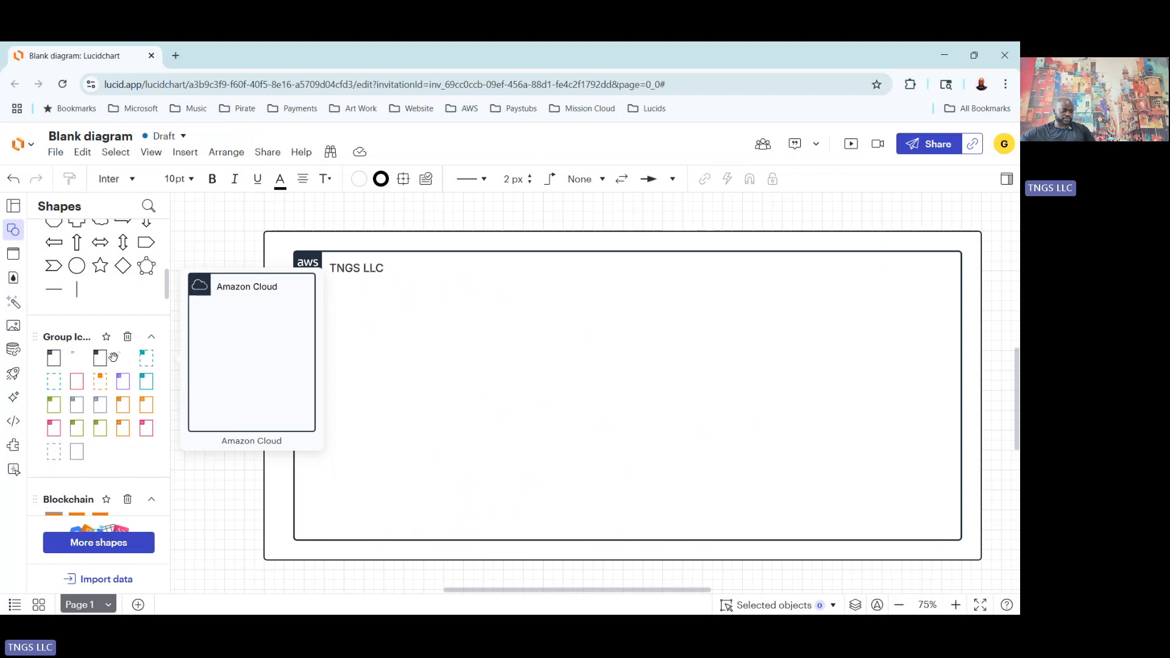
# - Add a Virtual private cloud (VPC) group shape at the outer frame's left edge and bring it to the front
pyautogui.moveTo(124, 382); pyautogui.dragTo(280, 351)
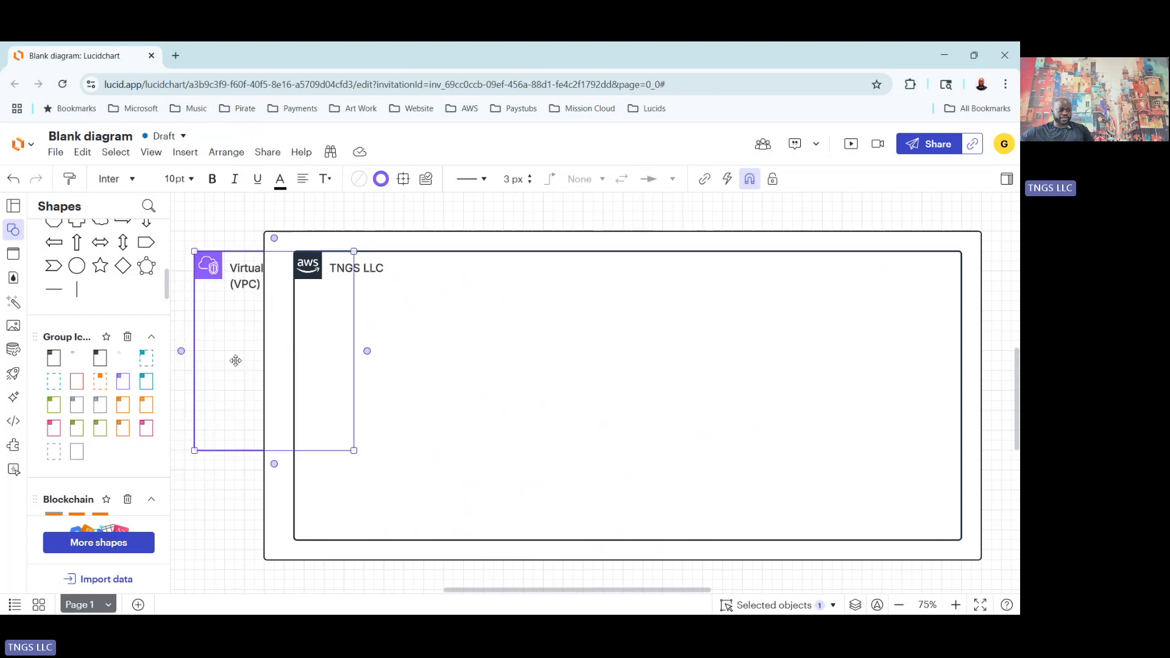
pyautogui.moveTo(207, 270); pyautogui.dragTo(236, 316)
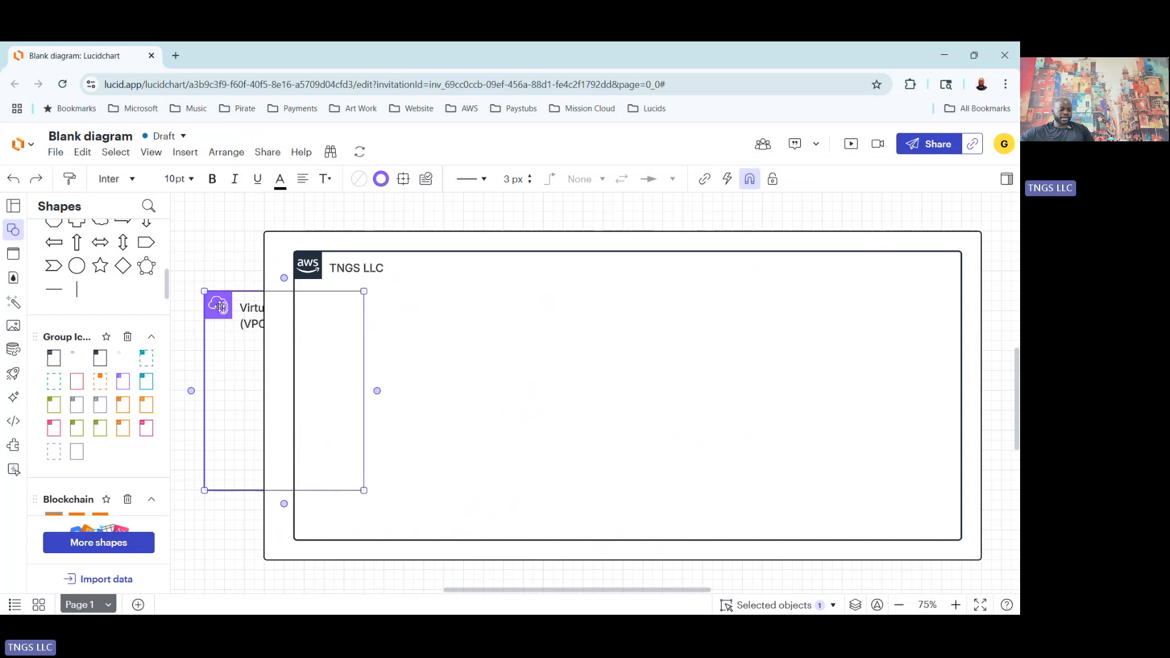
pyautogui.rightClick(220, 311)
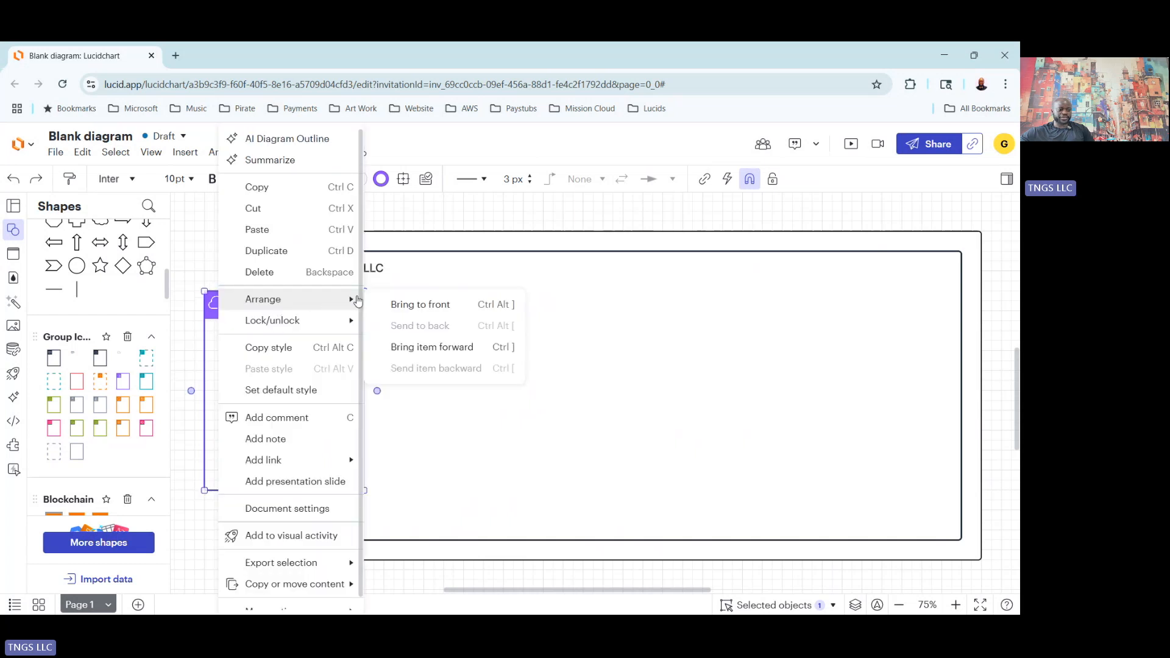
pyautogui.click(415, 308)
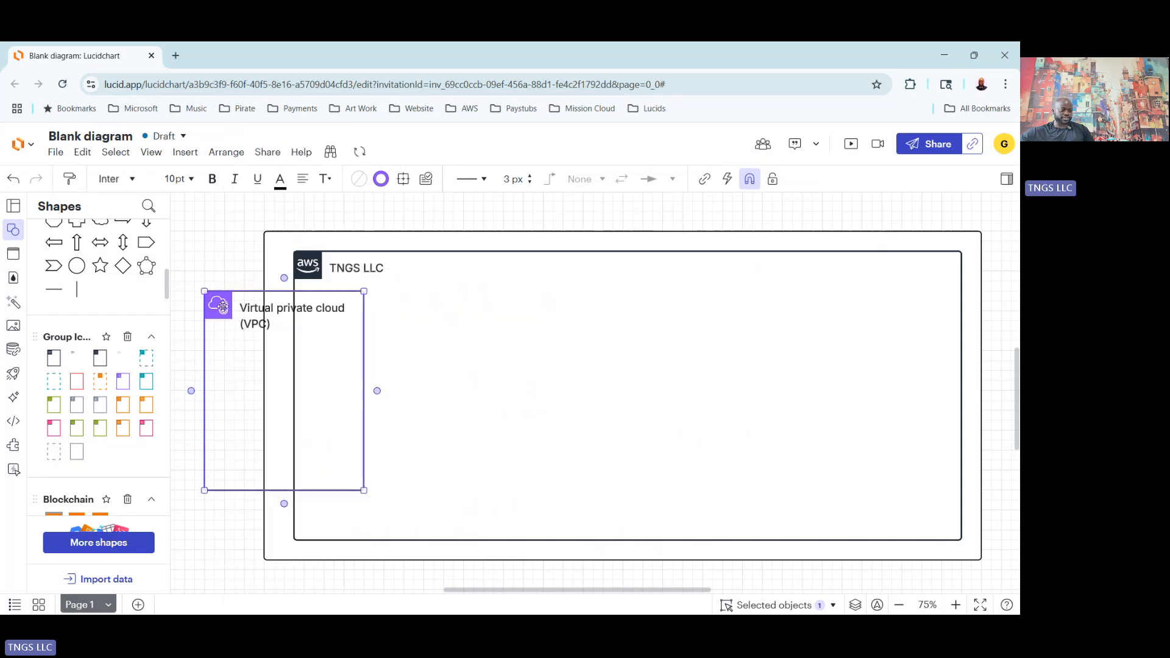
pyautogui.click(214, 262)
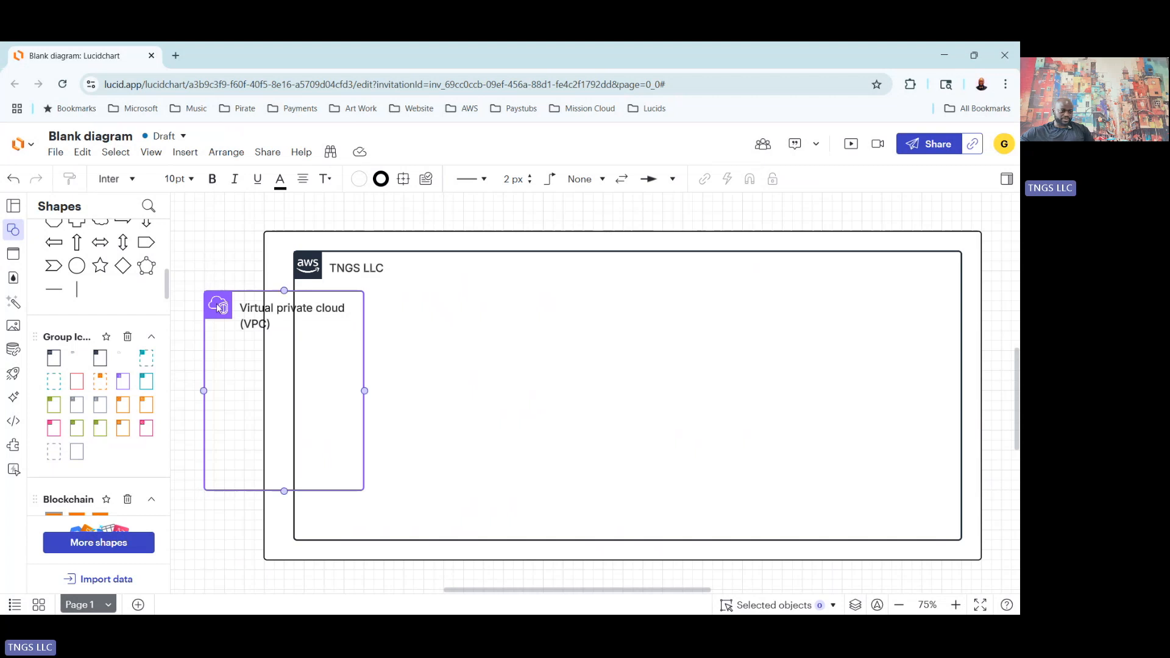
# - Move the VPC group inside the TNGS LLC box and stretch it to nearly fill the space below the title
pyautogui.moveTo(220, 306); pyautogui.dragTo(376, 317)
pyautogui.moveTo(494, 500); pyautogui.dragTo(943, 522)
pyautogui.moveTo(637, 288); pyautogui.dragTo(638, 279)
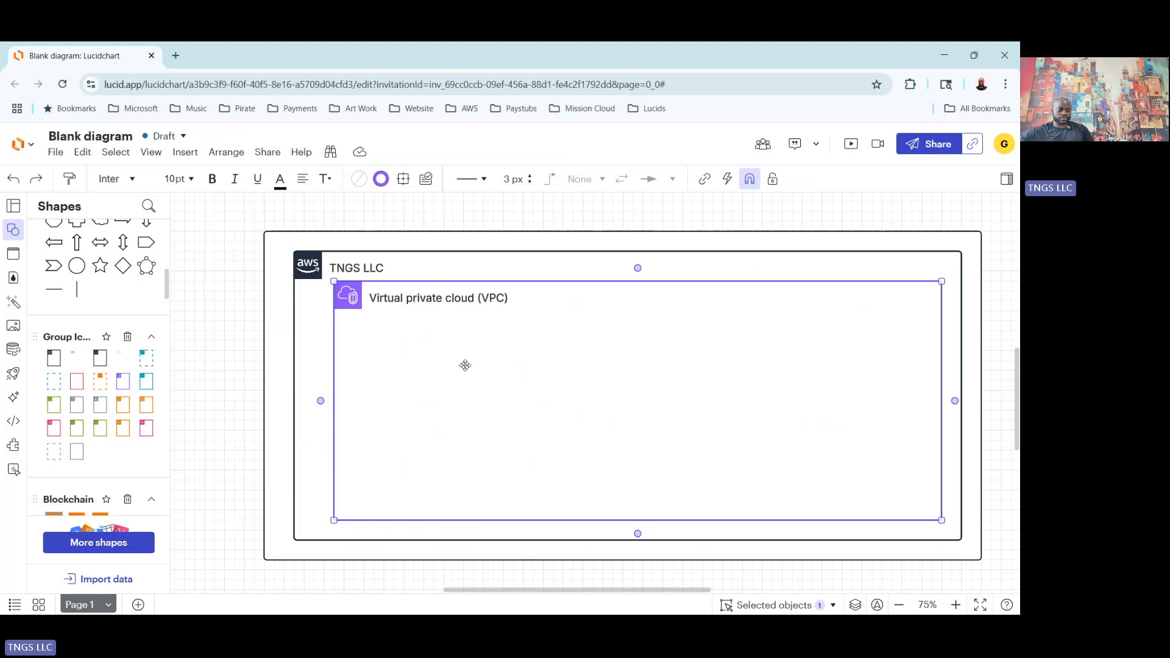
pyautogui.click(245, 332)
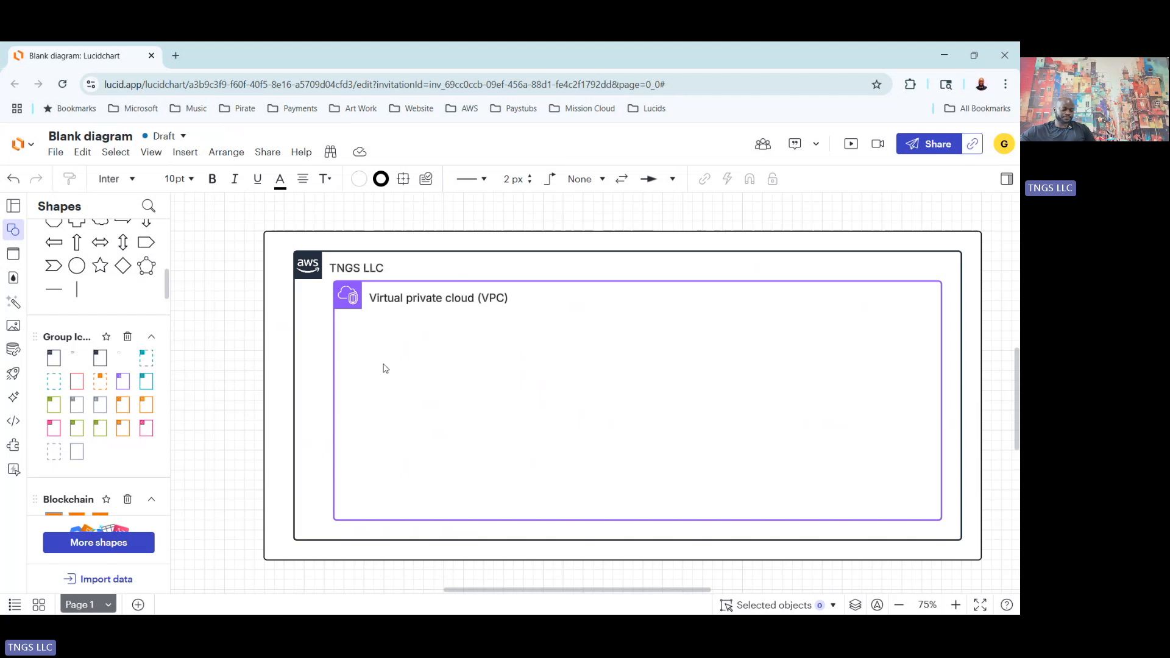
# - Rename the VPC group as tngsllc-vpc
pyautogui.click(448, 298)
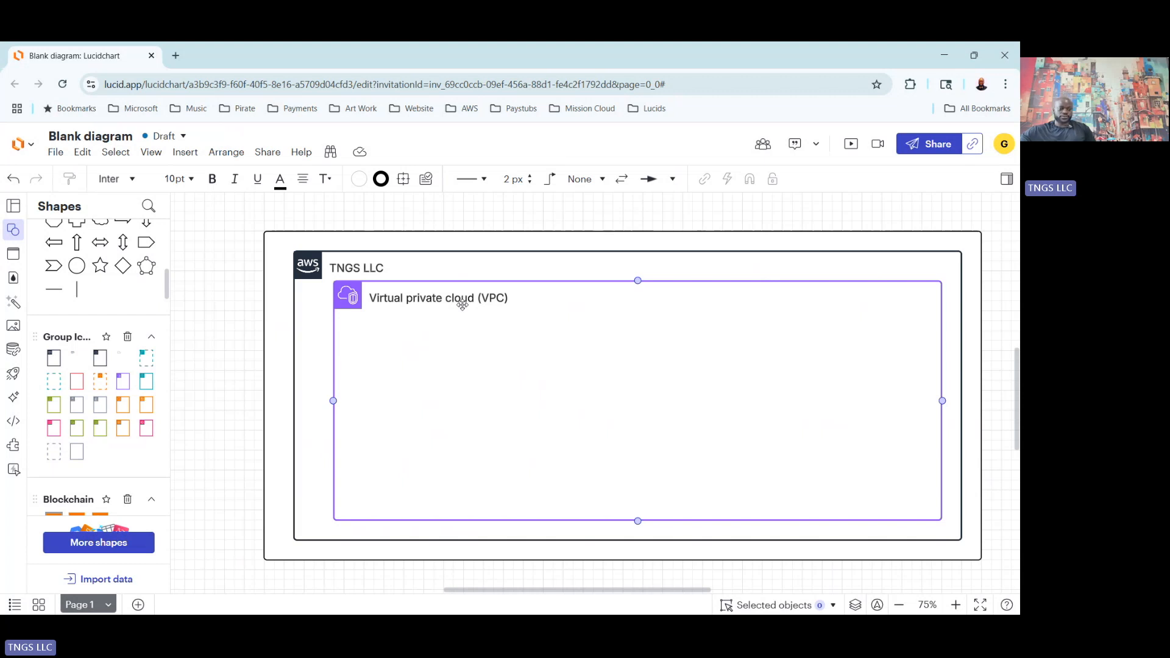
pyautogui.doubleClick(409, 299)
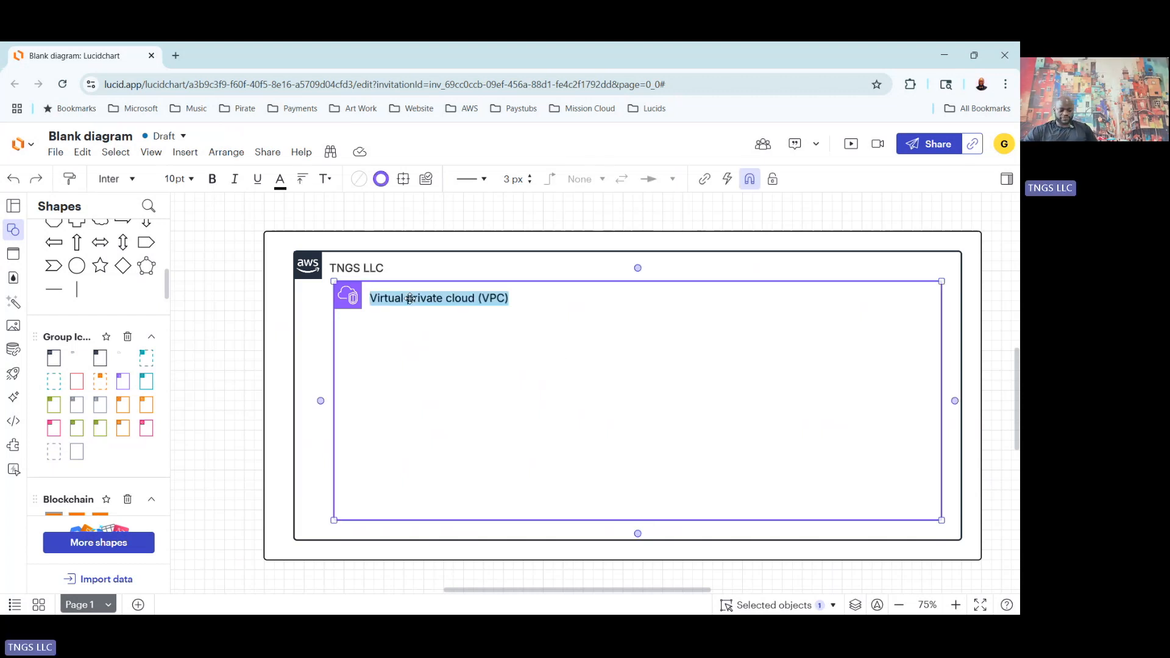
pyautogui.write('tngs')
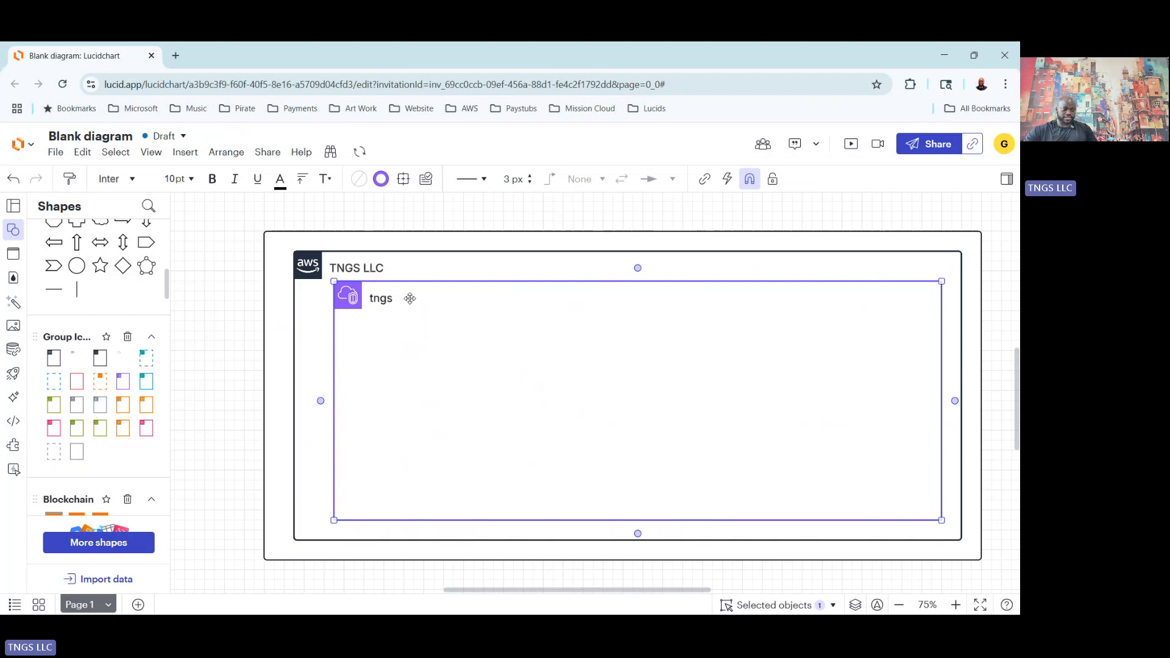
pyautogui.write('llc-vpc')
pyautogui.press('Escape')
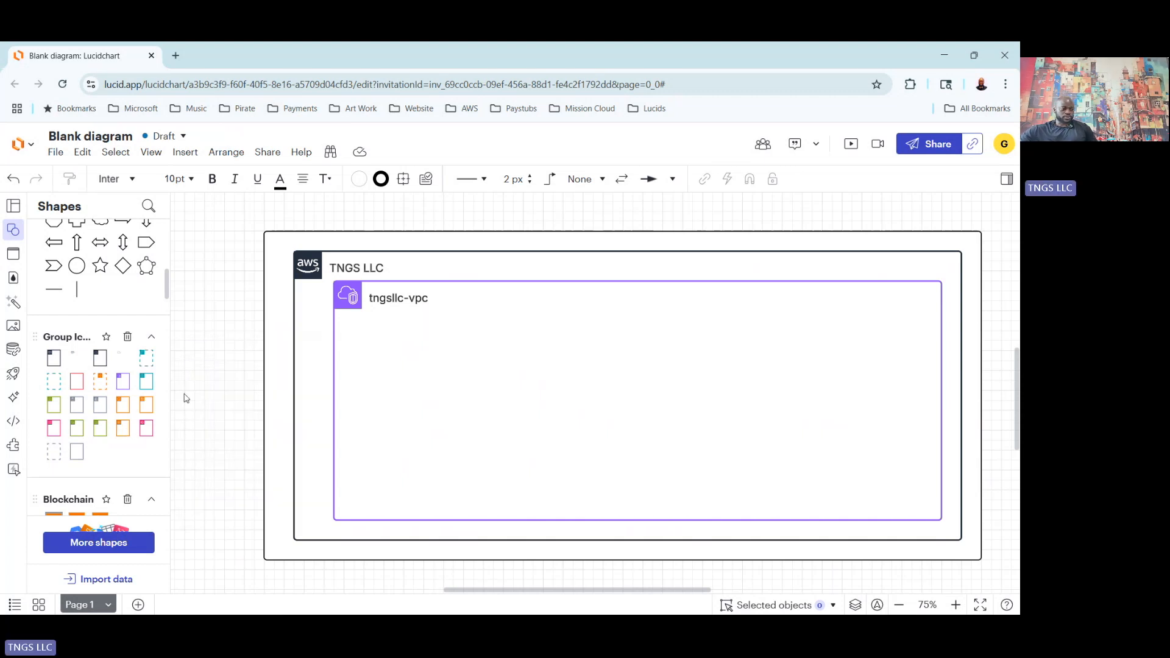
# - Add a Private subnet group shape overlapping the outer frame's left edge and bring it to the front
pyautogui.moveTo(145, 382)
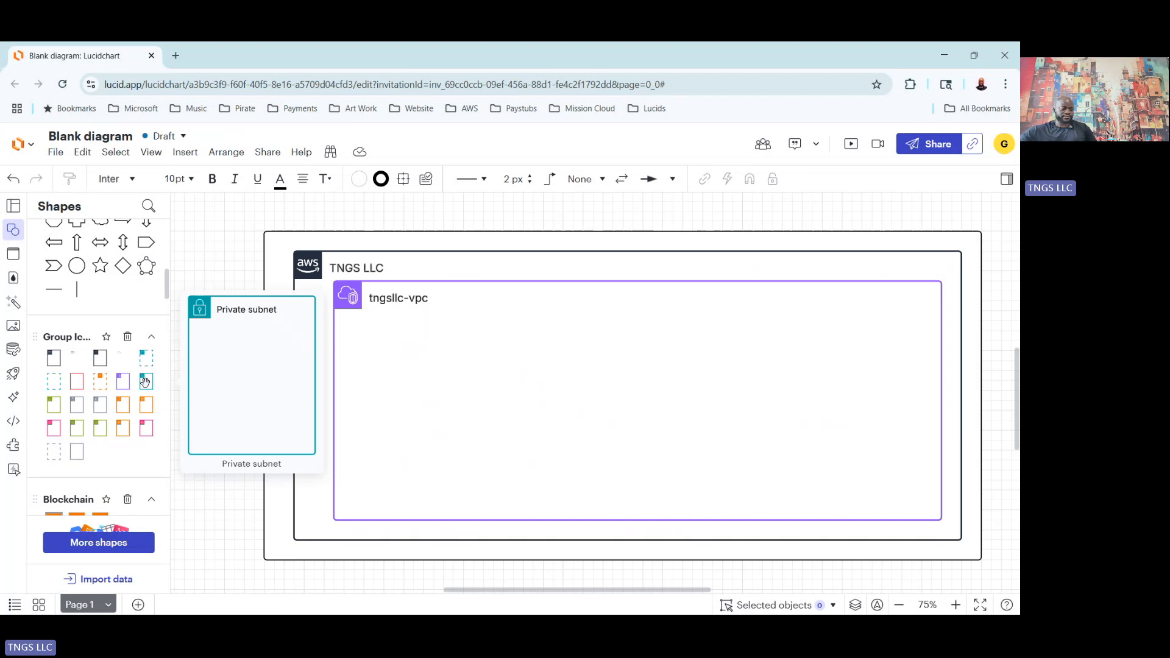
pyautogui.moveTo(145, 382); pyautogui.dragTo(221, 315)
pyautogui.rightClick(197, 280)
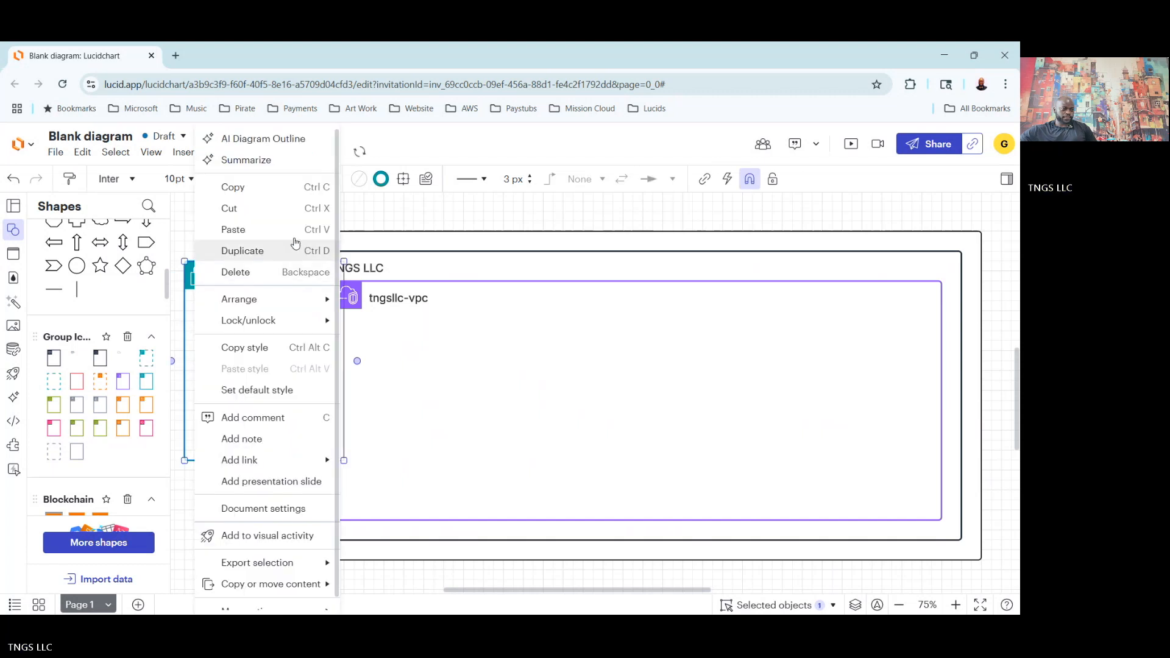
pyautogui.moveTo(305, 298)
pyautogui.click(405, 305)
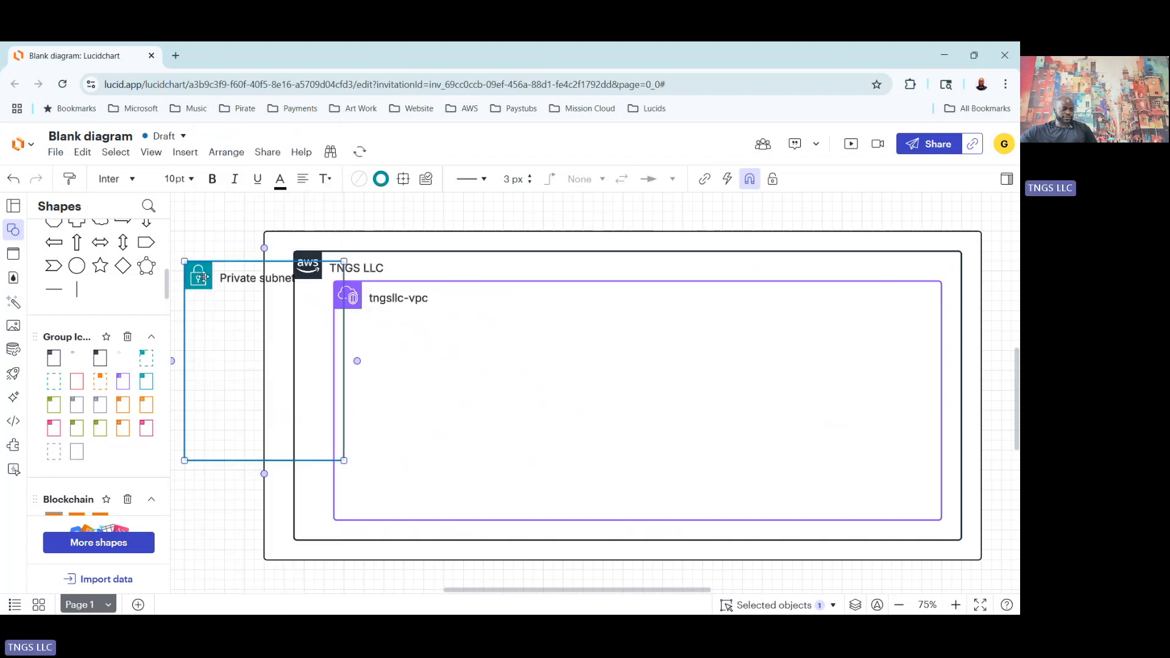
# - Move the Private subnet into the upper-right part of tngsllc-vpc, shrink it to a short box and widen it slightly
pyautogui.moveTo(425, 319); pyautogui.dragTo(767, 316)
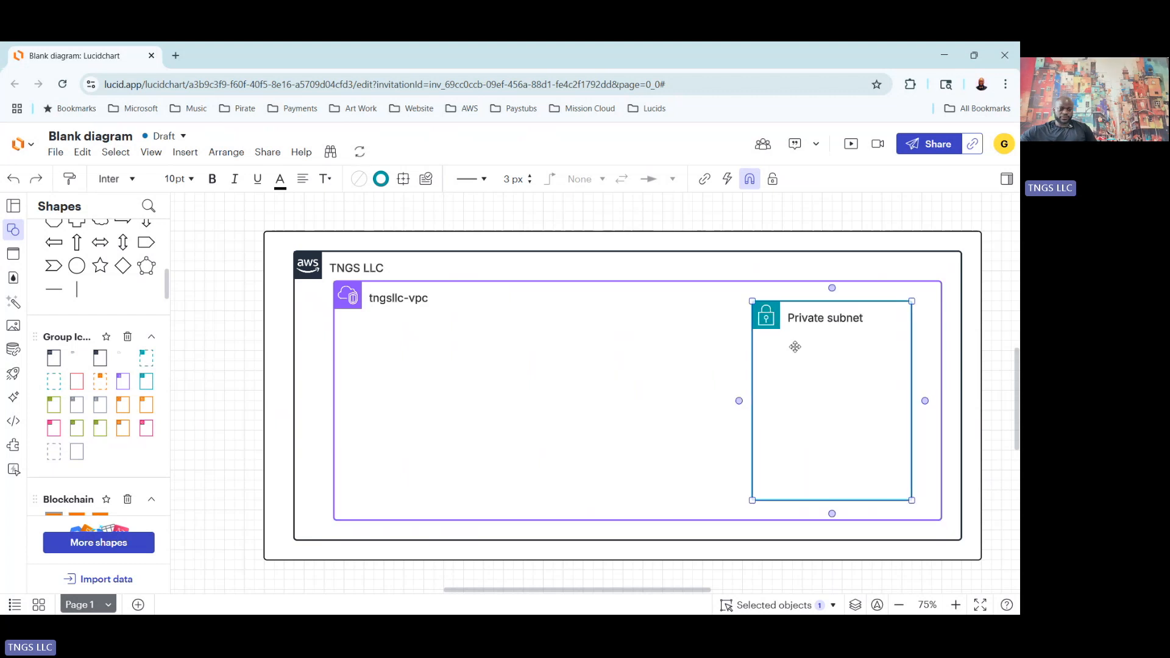
pyautogui.moveTo(841, 498); pyautogui.dragTo(838, 373)
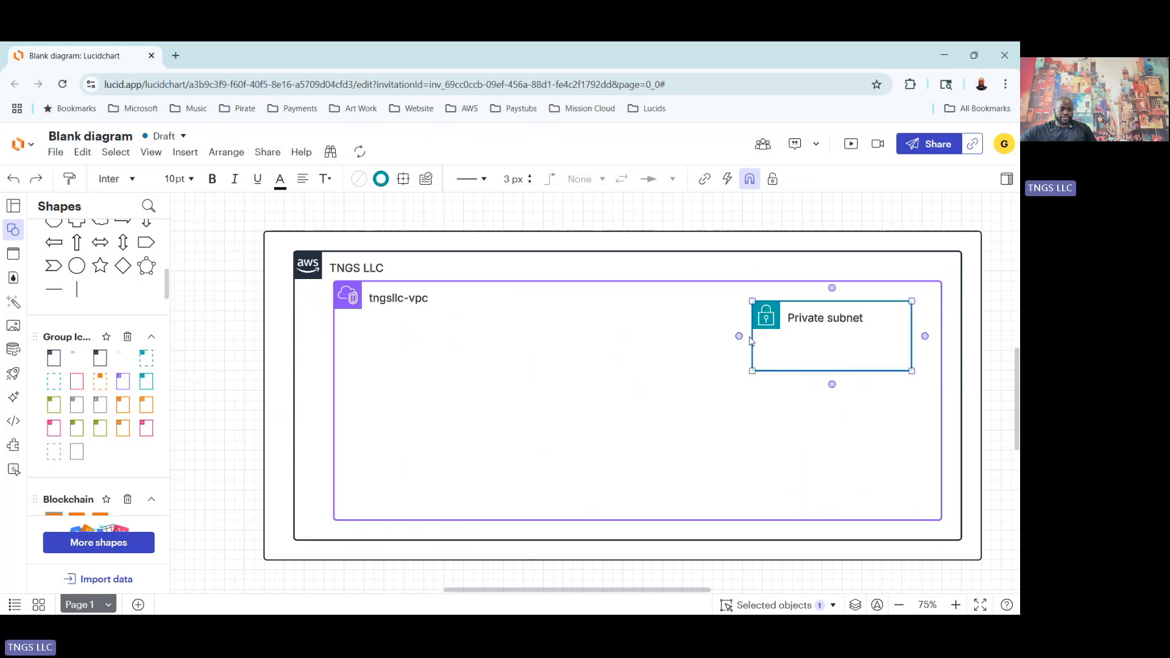
pyautogui.moveTo(753, 335); pyautogui.dragTo(742, 335)
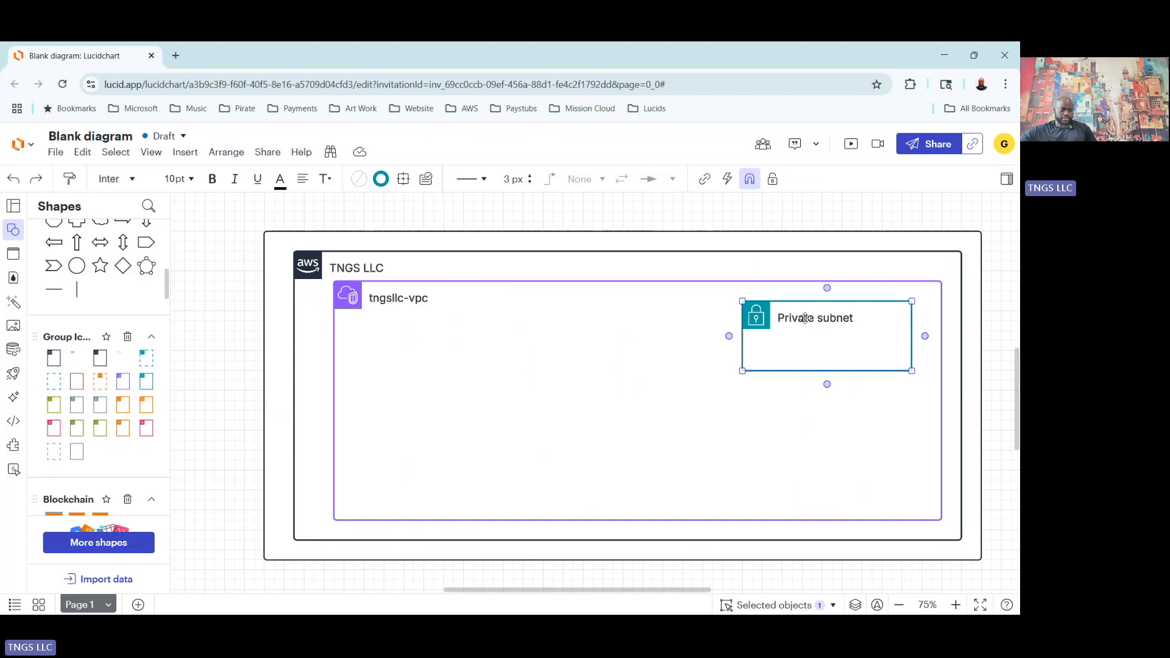
# - Duplicate the Private subnet box straight below the original, near the bottom of the VPC, and bring the copy to the front
pyautogui.press('alt')
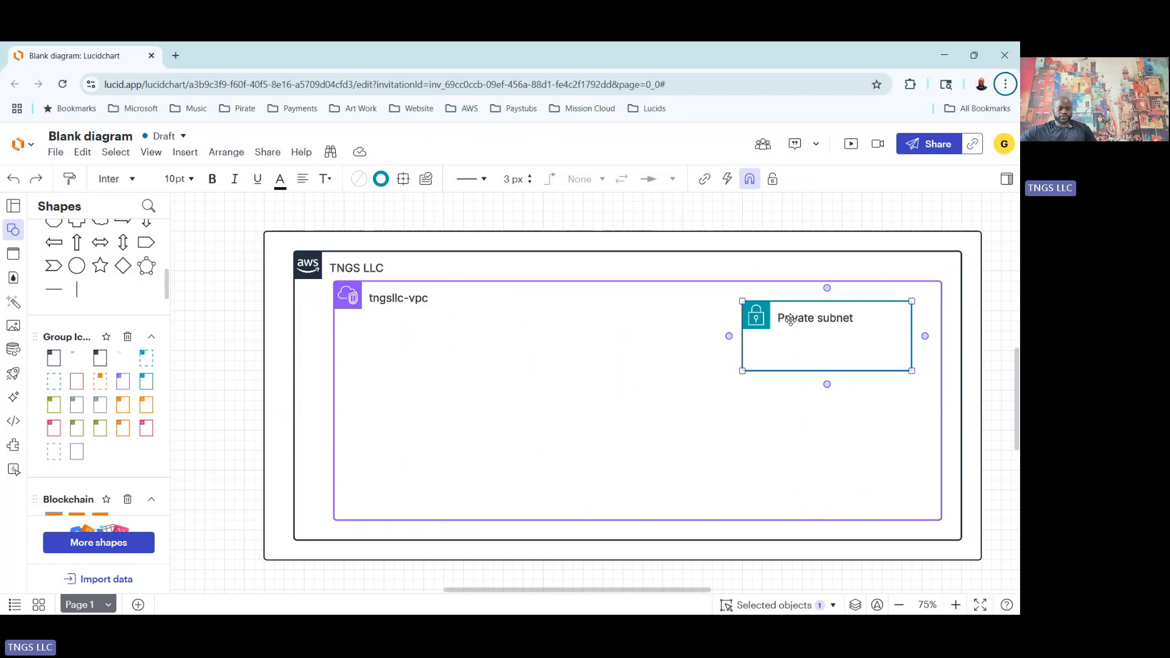
pyautogui.moveTo(791, 320); pyautogui.dragTo(792, 449)
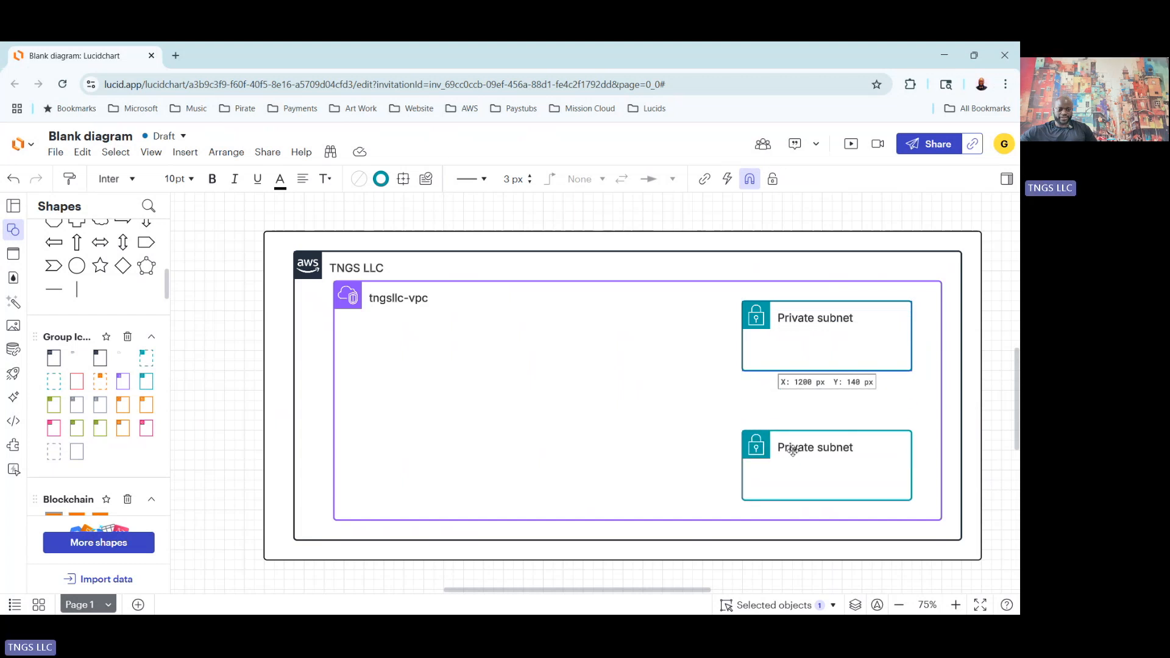
pyautogui.moveTo(792, 451); pyautogui.dragTo(793, 451)
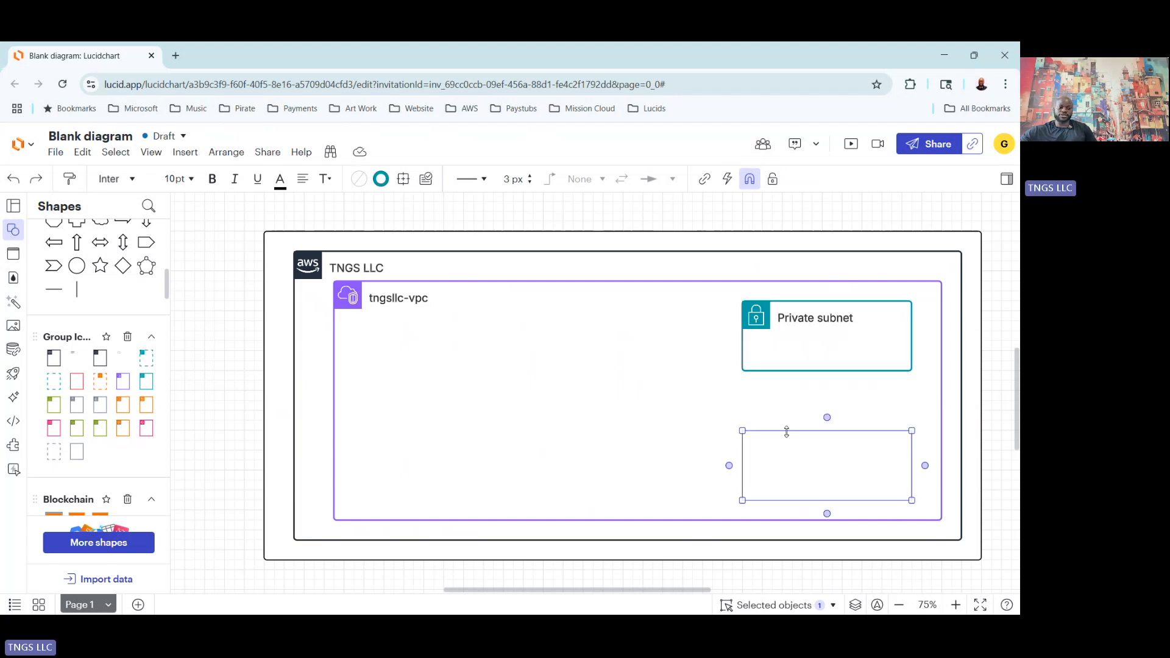
pyautogui.rightClick(744, 435)
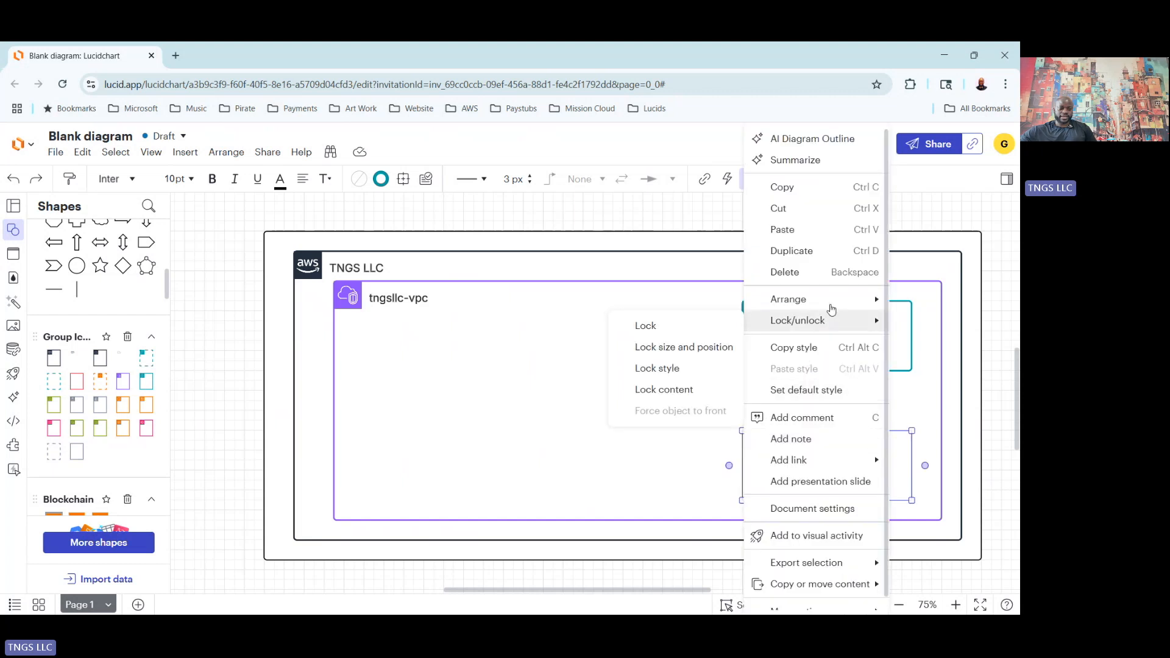
pyautogui.moveTo(803, 301)
pyautogui.click(682, 305)
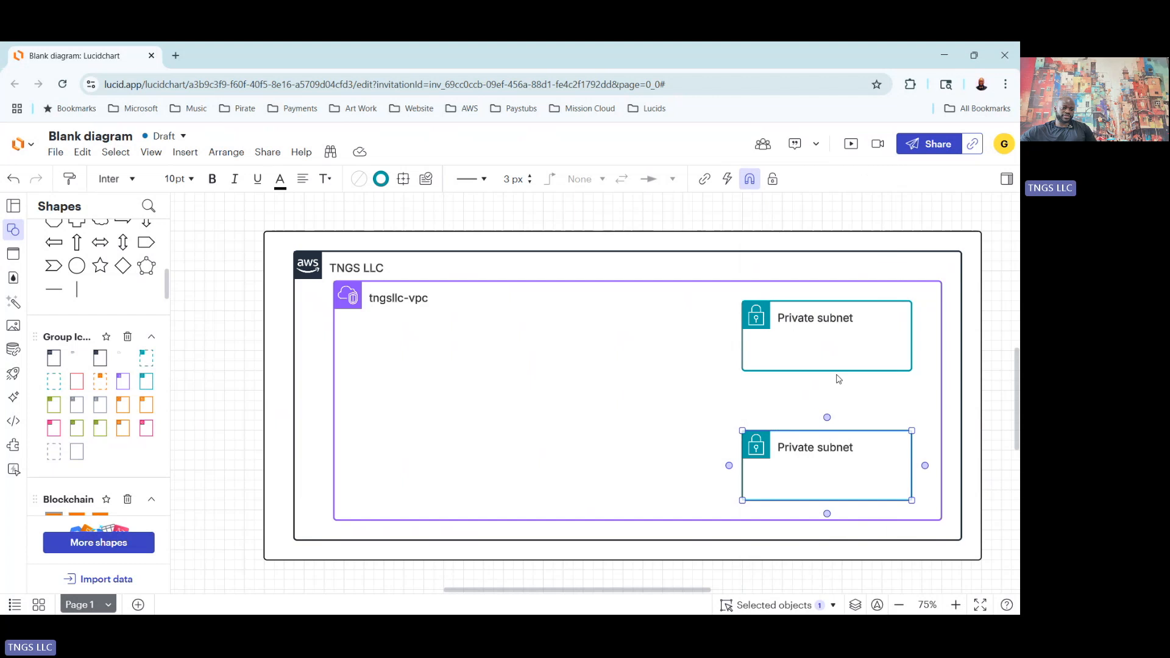
# - Look through the AWS group shapes for a public subnet and search the shape library for "subnet"
pyautogui.moveTo(144, 408)
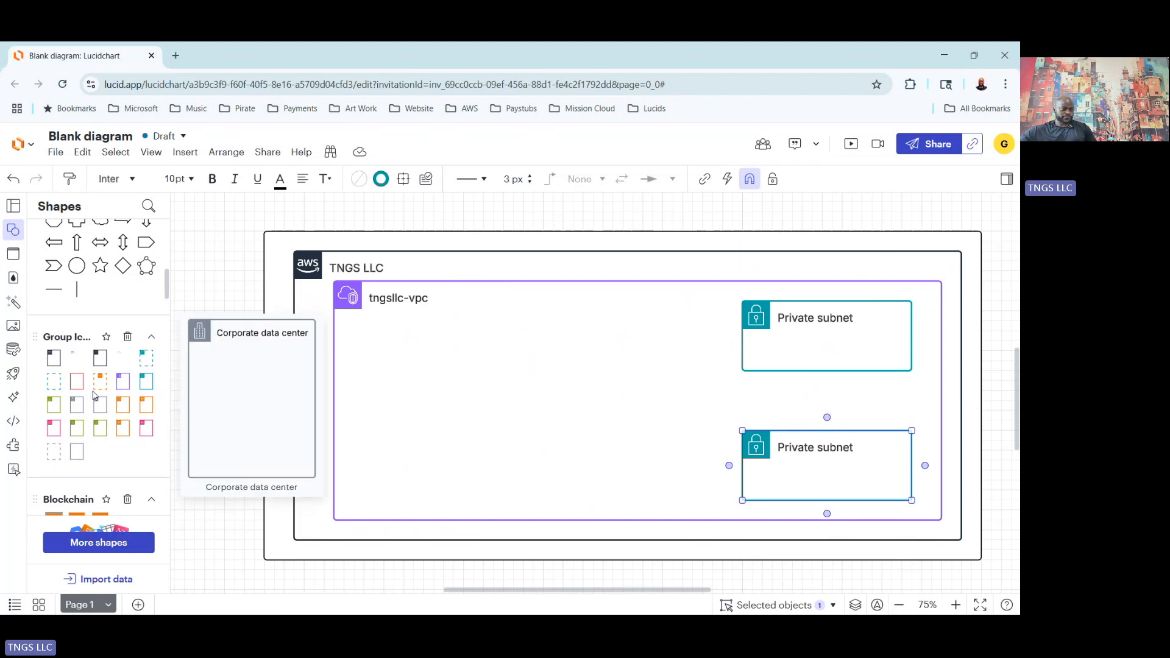
pyautogui.moveTo(100, 362)
pyautogui.moveTo(99, 432)
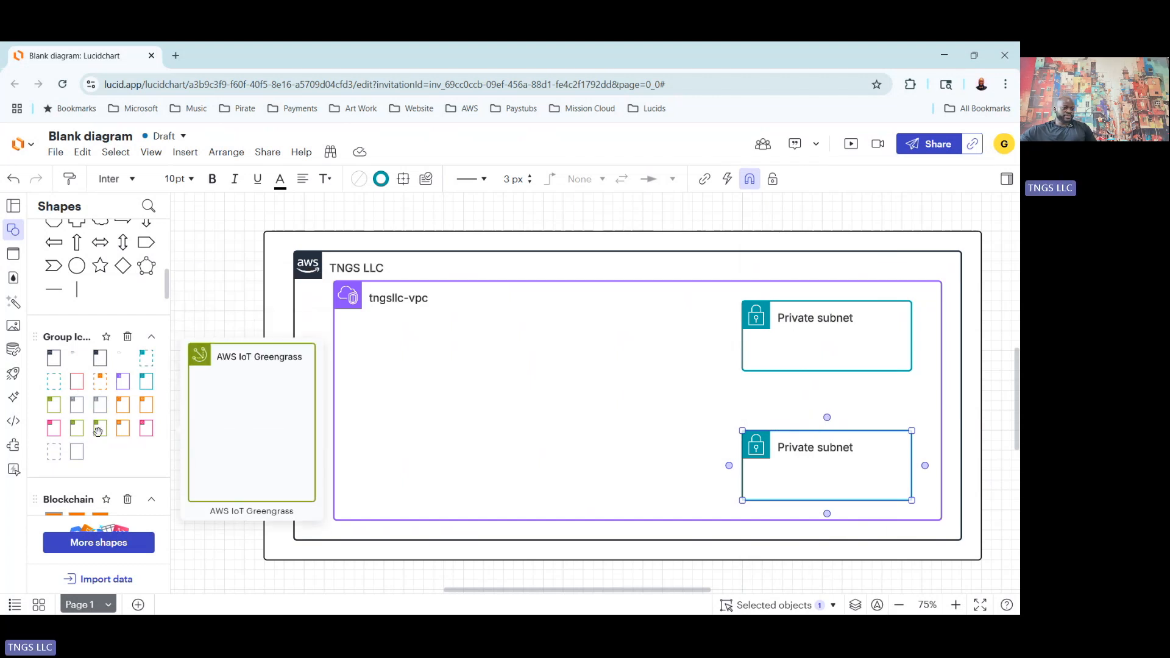
pyautogui.scroll(-20, 98, 432)
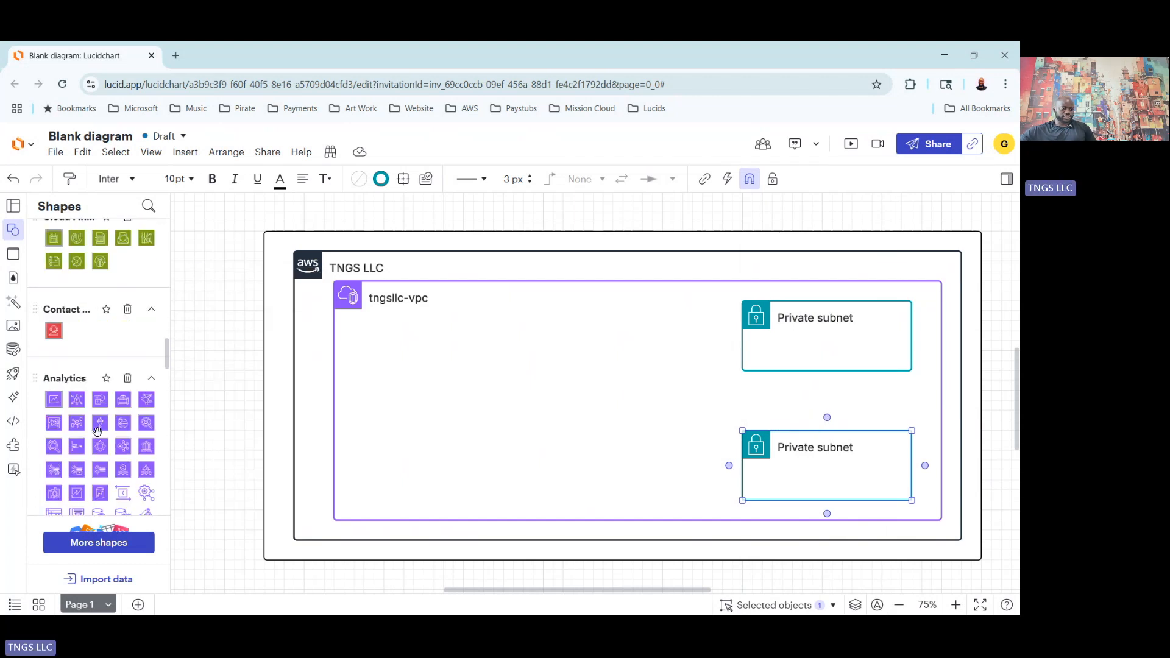
pyautogui.scroll(15, 92, 428)
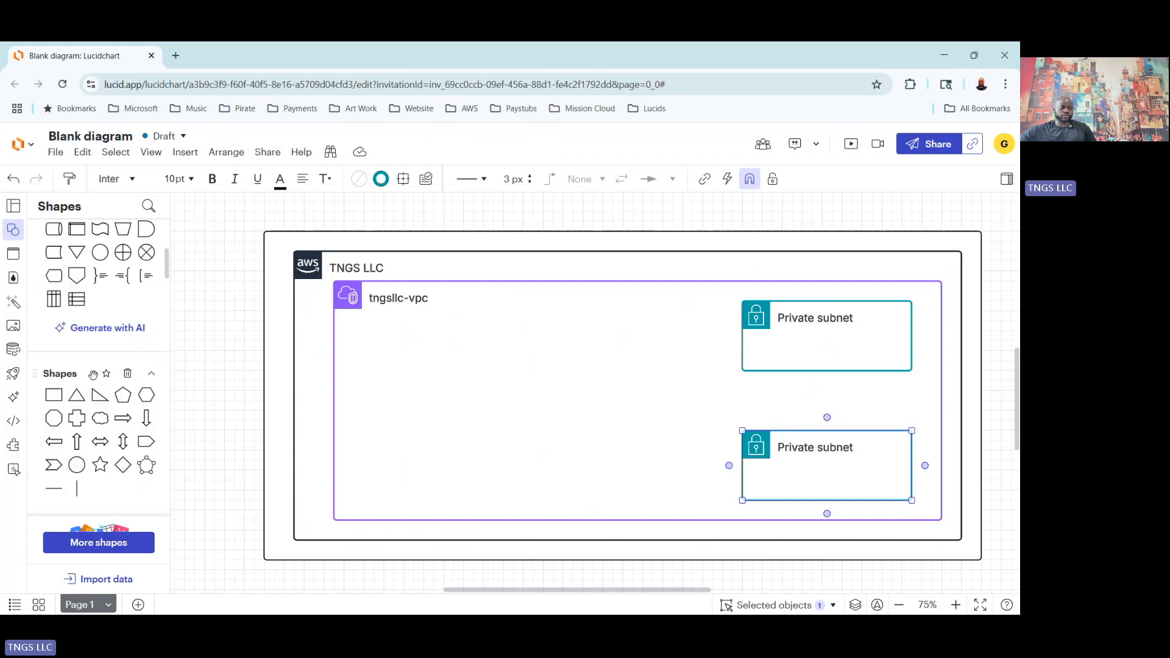
pyautogui.click(149, 206)
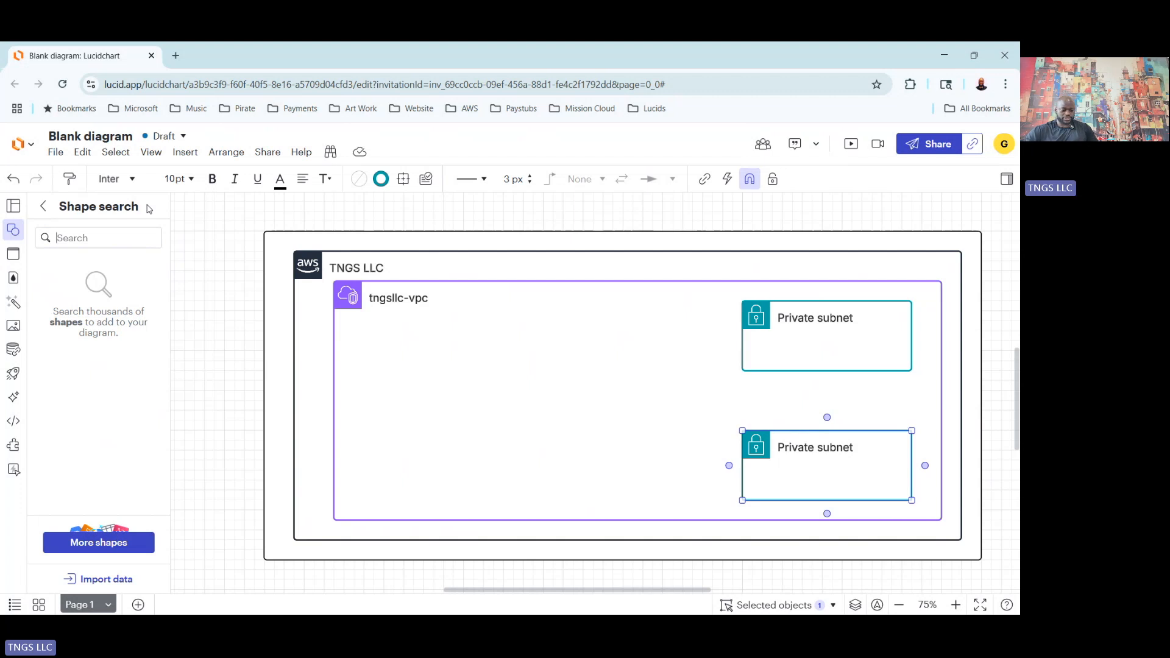
pyautogui.write('subnet')
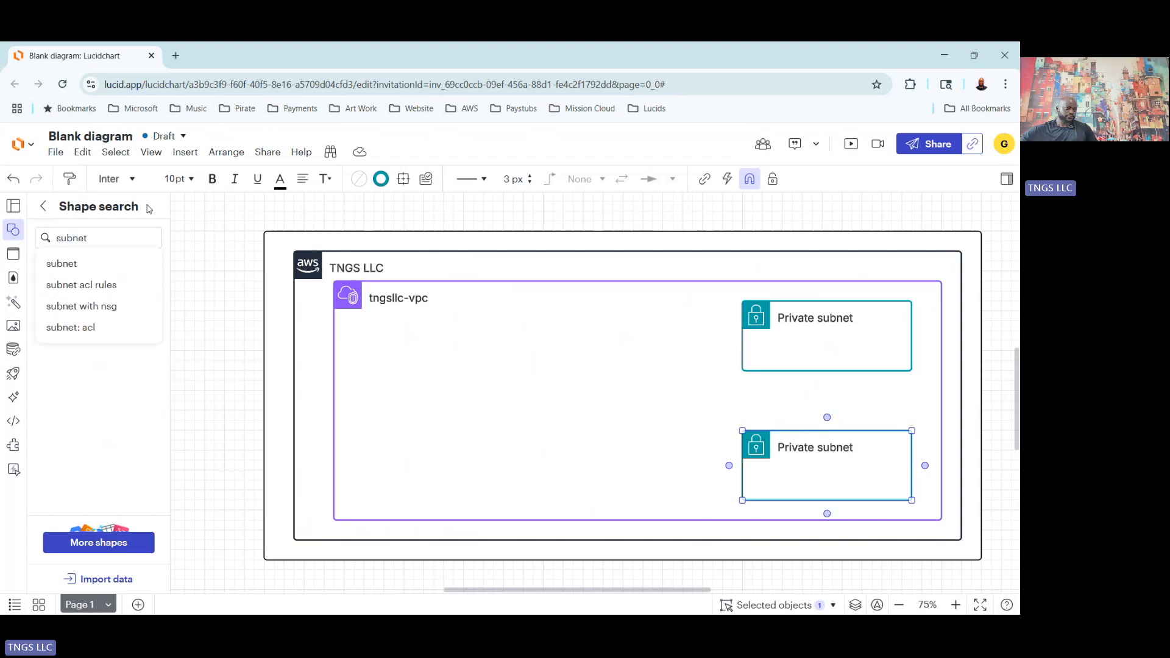
pyautogui.press('Return')
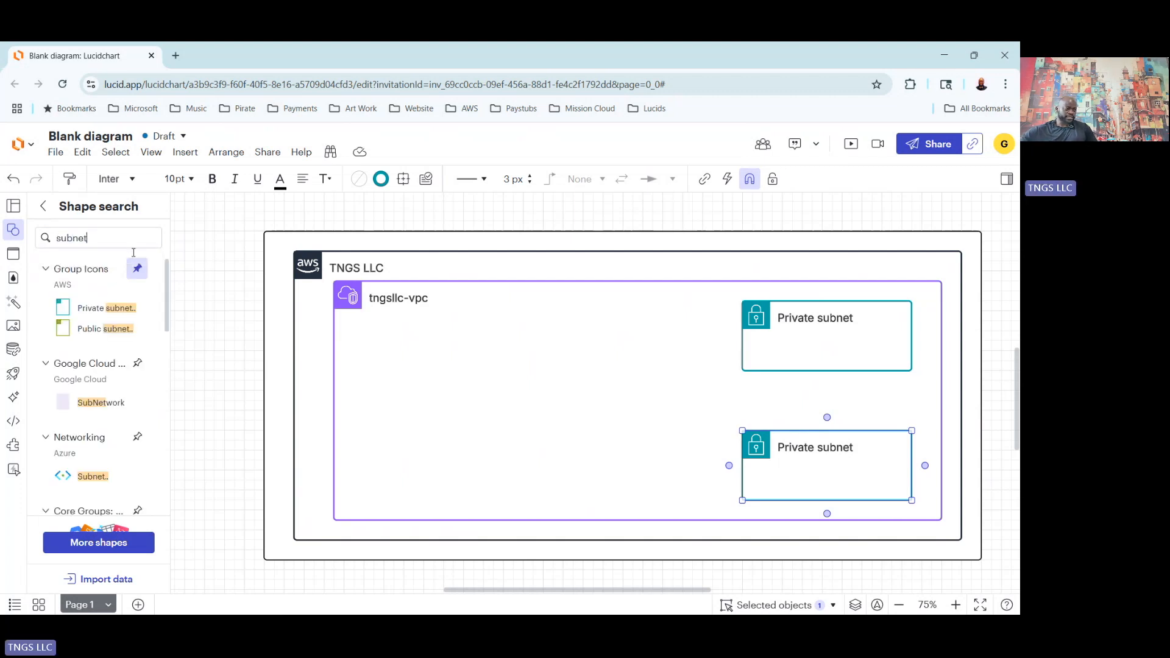
# - Add the AWS Public subnet group shape across the outer frame's left edge and bring it to the front
pyautogui.moveTo(93, 331)
pyautogui.moveTo(92, 331); pyautogui.dragTo(204, 300)
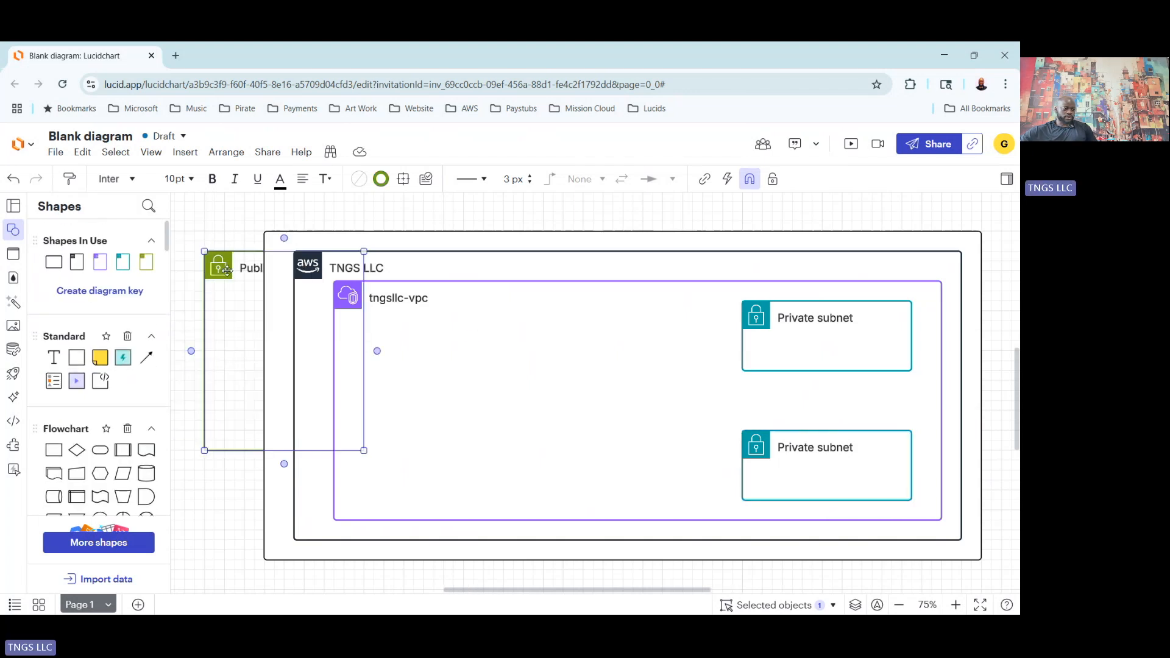
pyautogui.rightClick(219, 270)
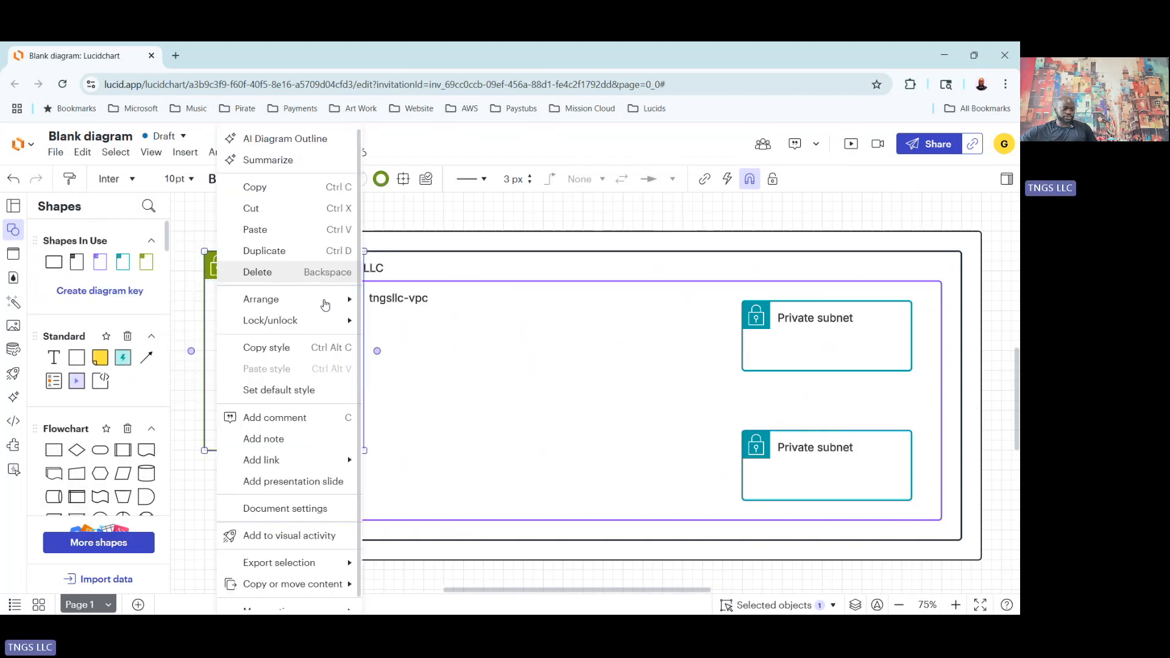
pyautogui.moveTo(325, 305)
pyautogui.click(402, 303)
# - Move the Public subnet inside the VPC, level with the upper Private subnet on its left, and resize it to match
pyautogui.moveTo(286, 341); pyautogui.dragTo(545, 356)
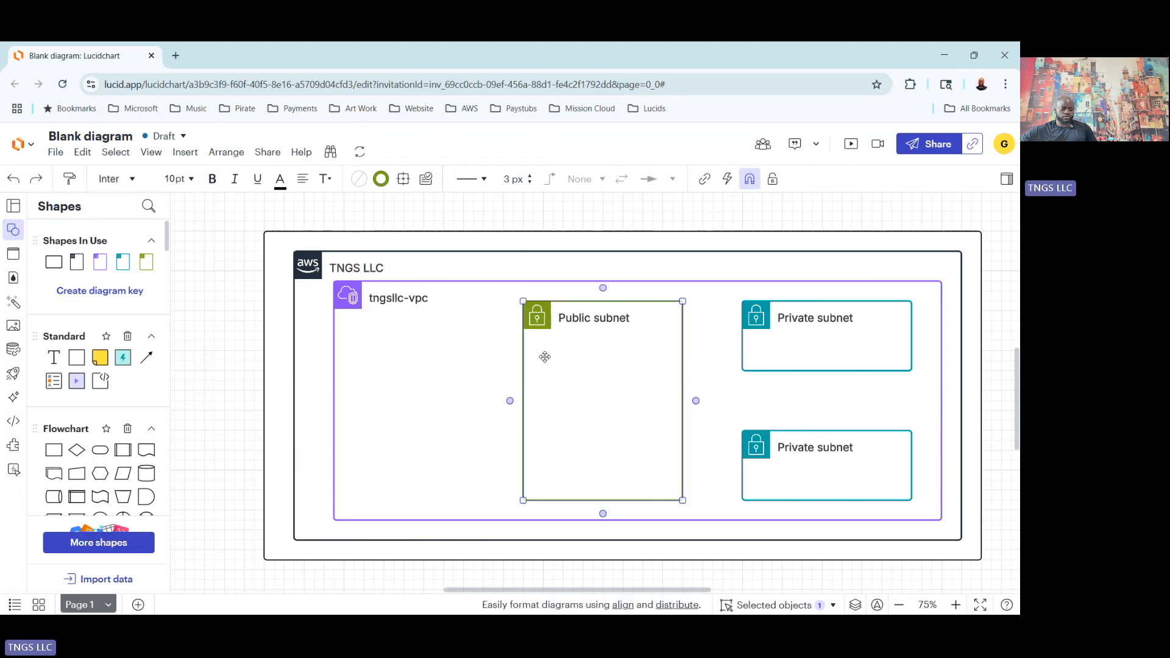
pyautogui.moveTo(682, 500); pyautogui.dragTo(693, 371)
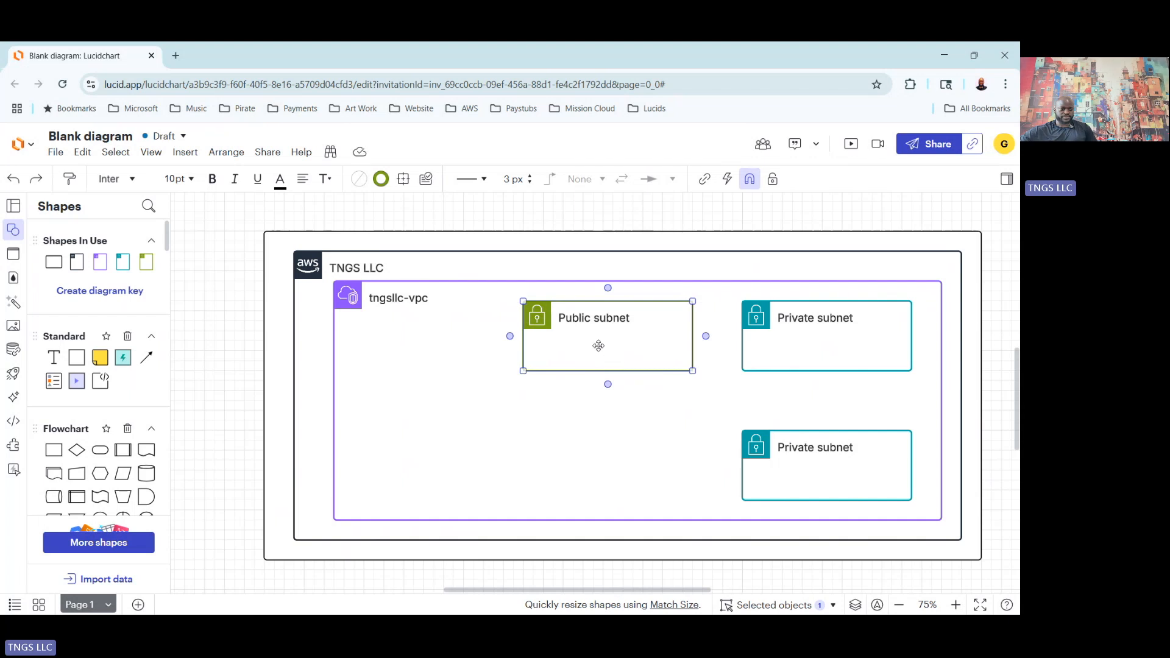
# - Duplicate the Public subnet box straight below, level with the lower Private subnet, and bring the copy to the front
pyautogui.moveTo(537, 317); pyautogui.dragTo(540, 451)
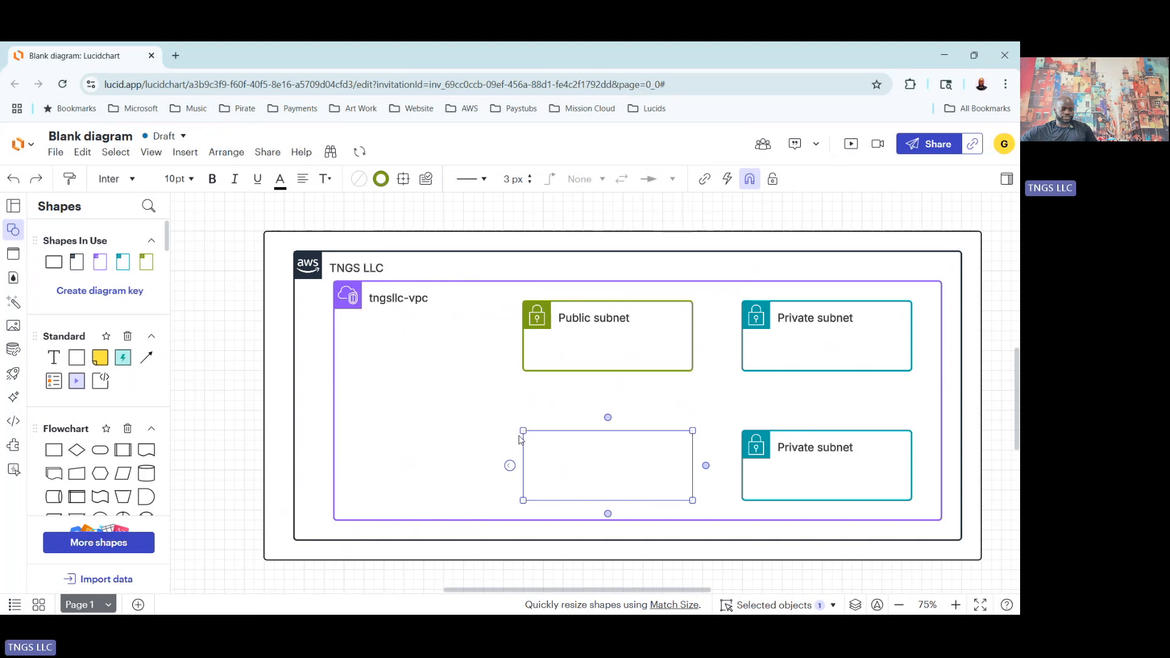
pyautogui.rightClick(527, 434)
pyautogui.moveTo(604, 298)
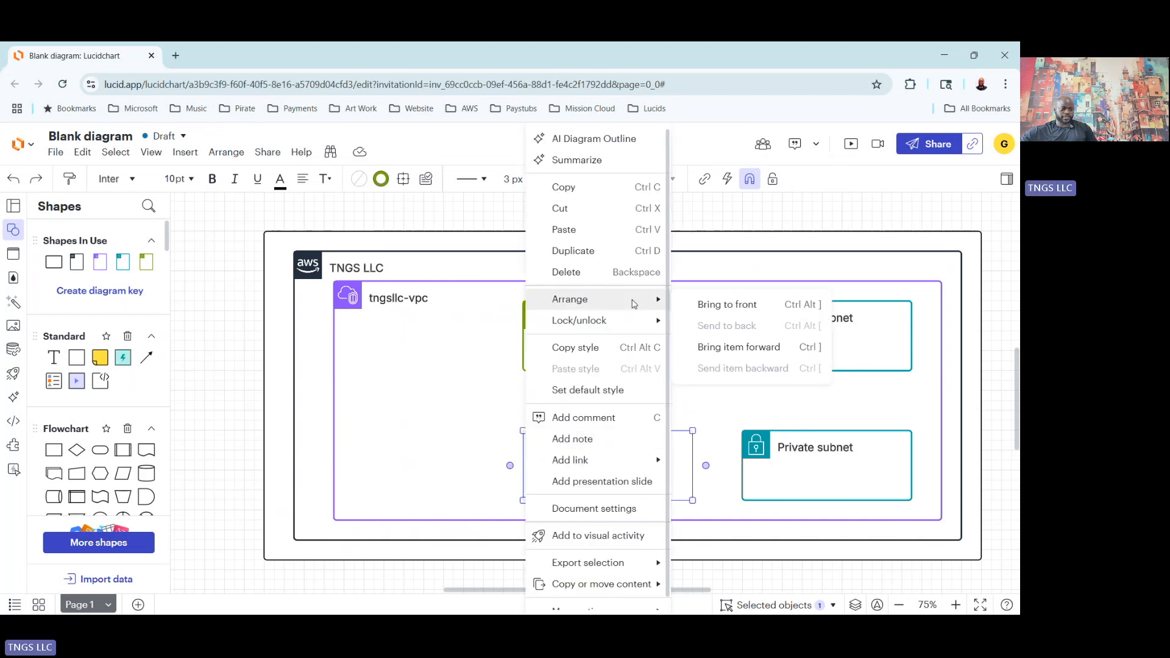
pyautogui.click(718, 299)
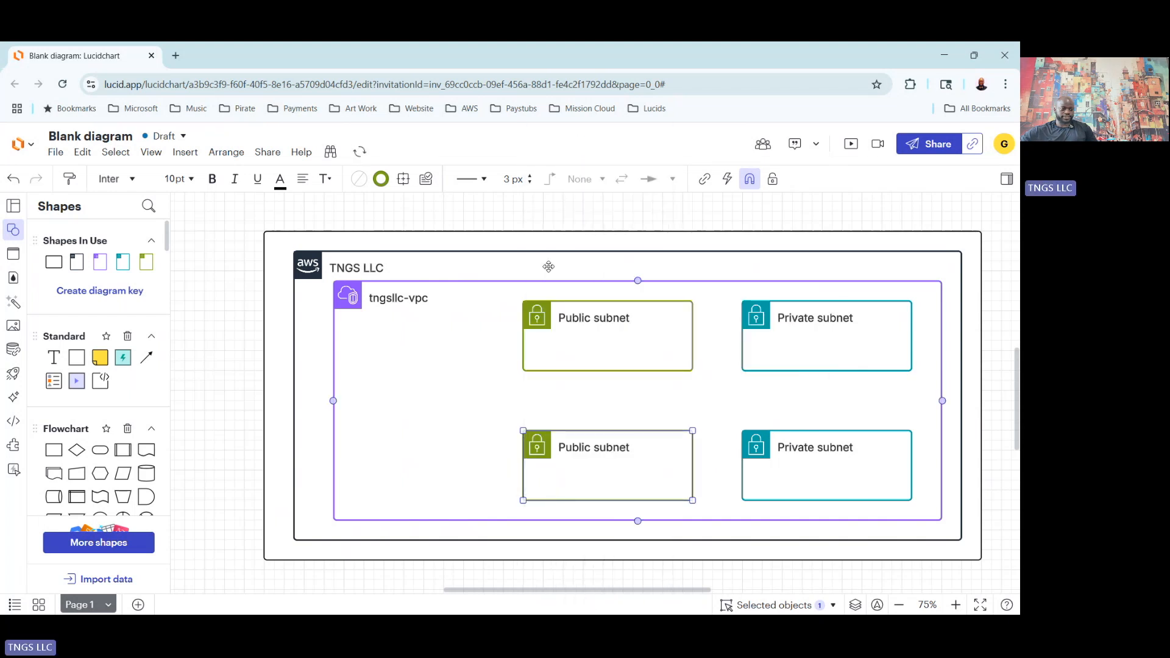
pyautogui.moveTo(693, 382); pyautogui.dragTo(660, 376)
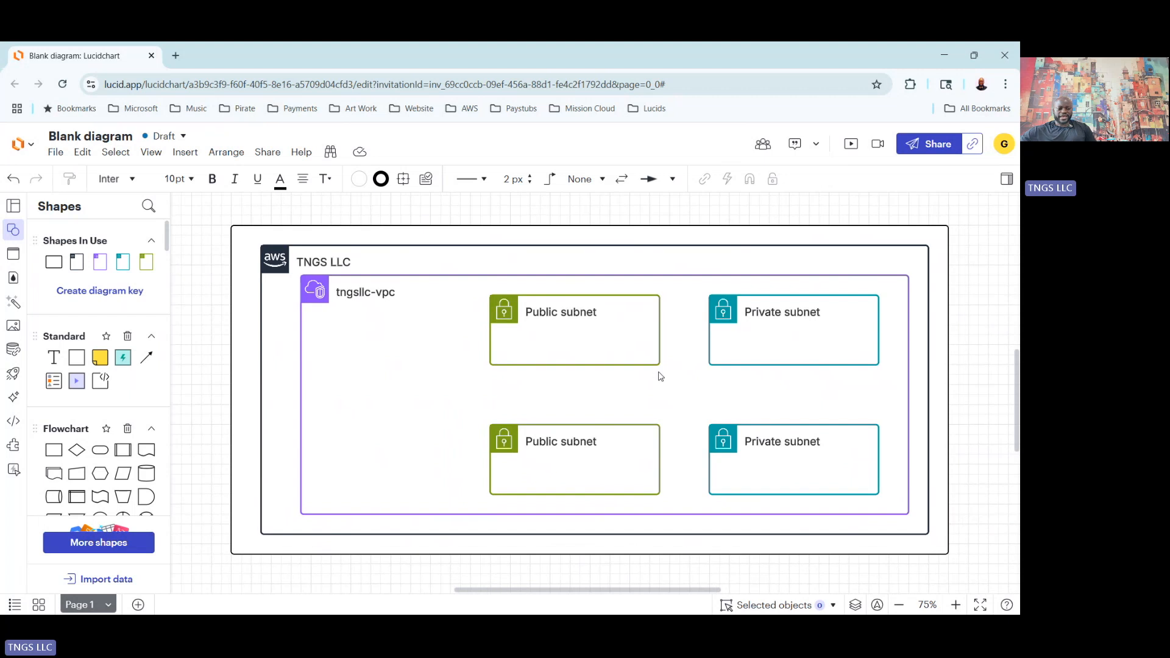